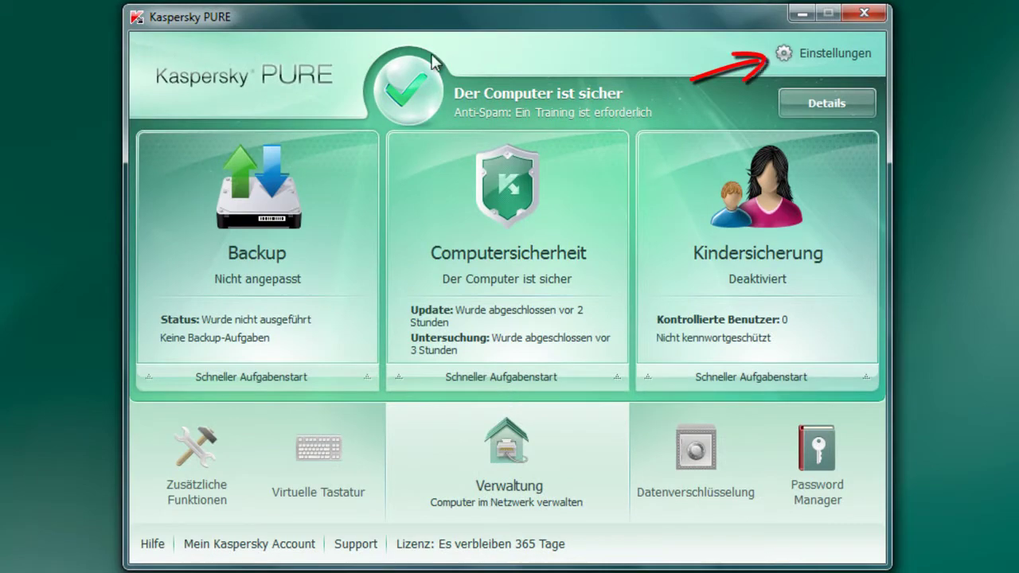
# Open the protection settings and review the pages for Datei-, Mail-, Web- and IM-Anti-Virus
pyautogui.click(847, 58)
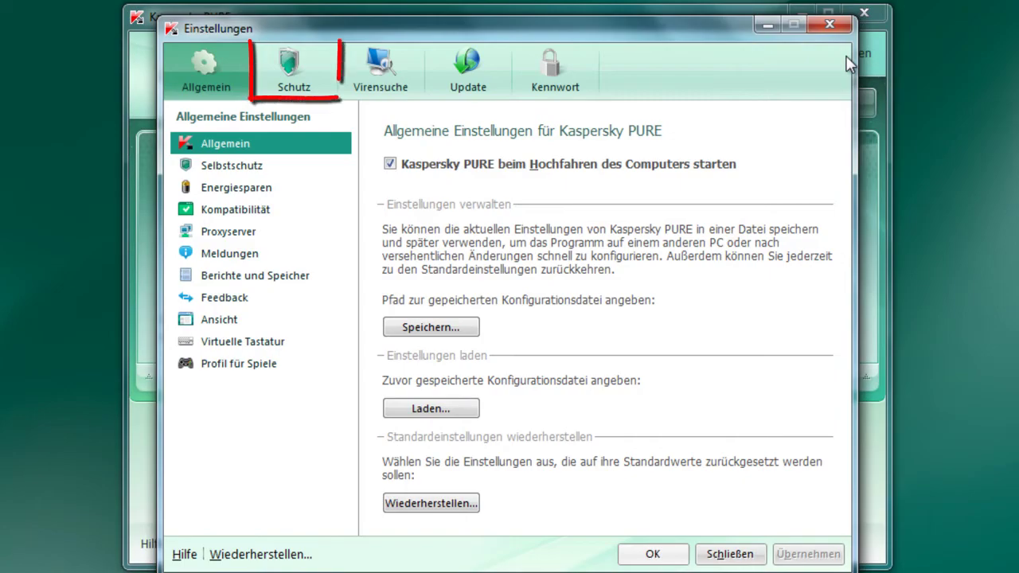
pyautogui.click(292, 74)
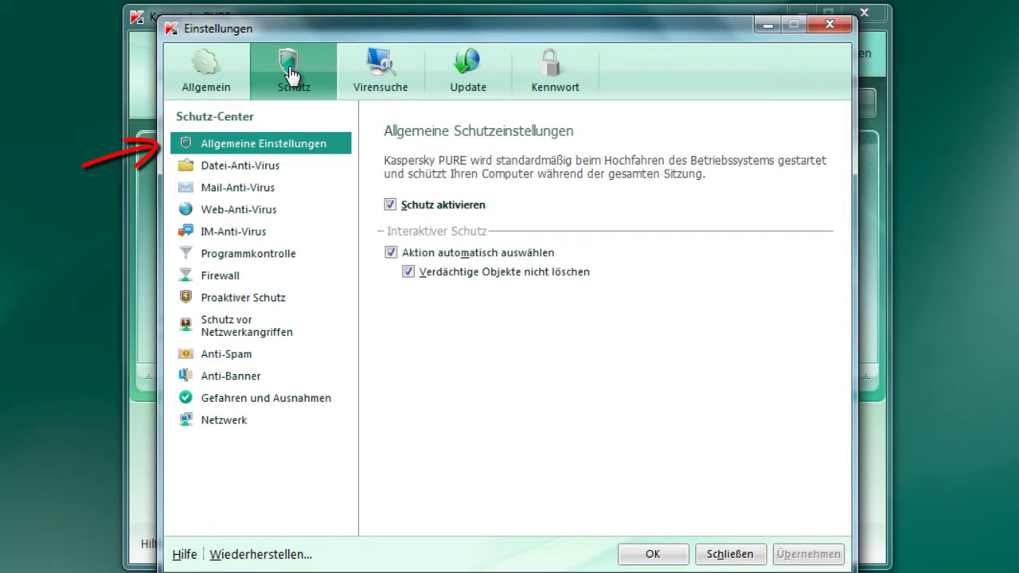
pyautogui.click(264, 166)
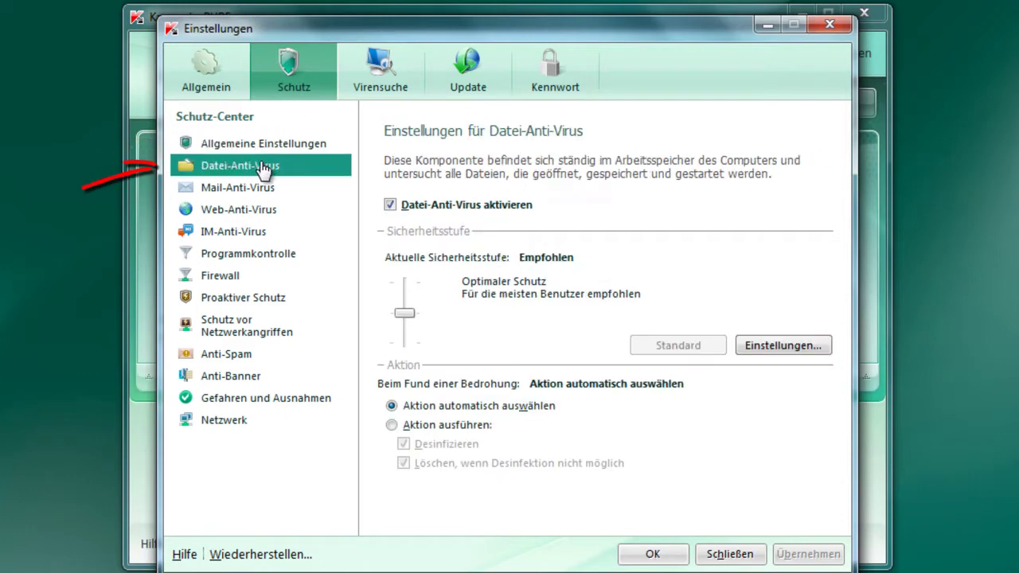
pyautogui.click(259, 194)
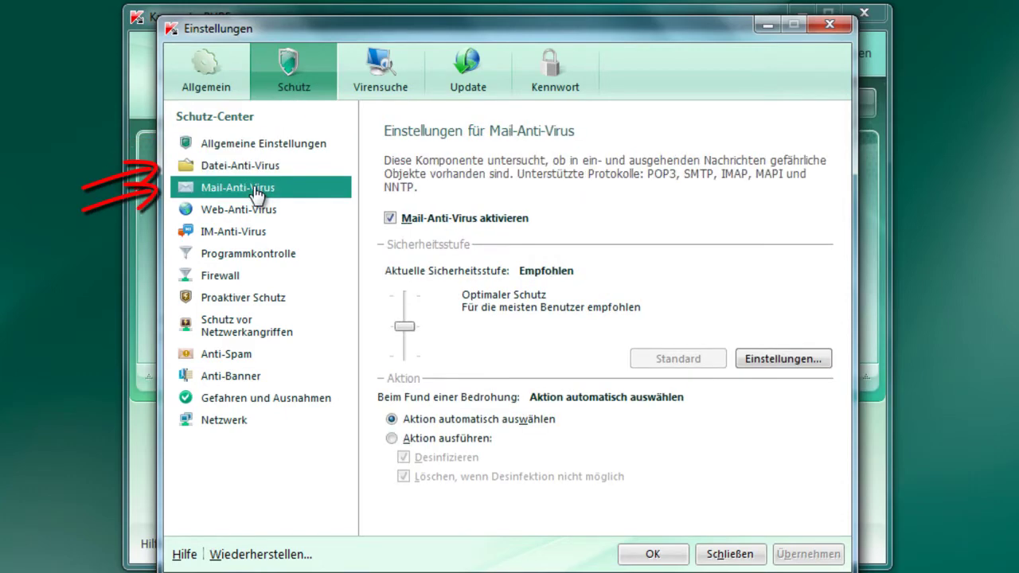
pyautogui.click(251, 213)
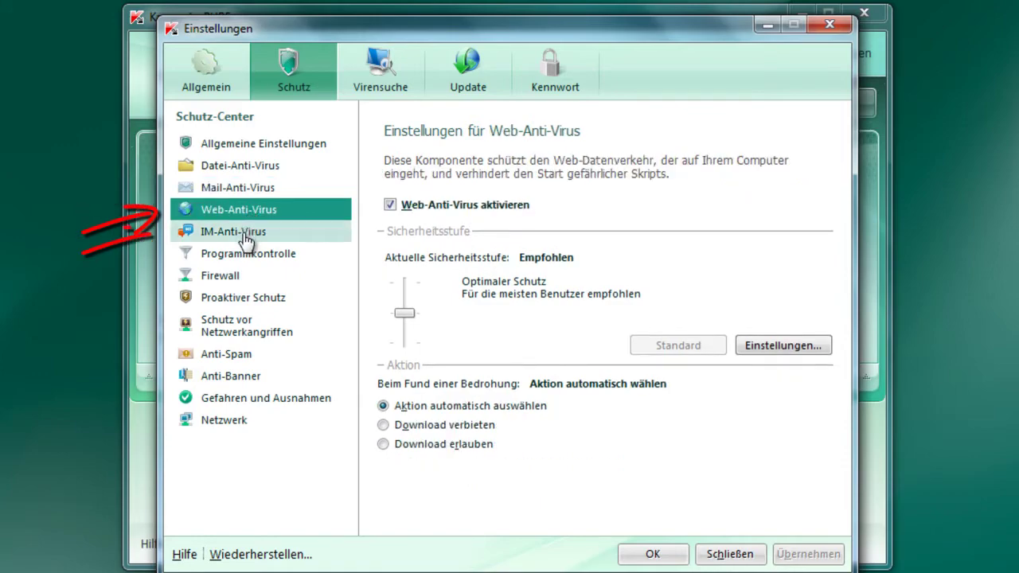
pyautogui.click(246, 239)
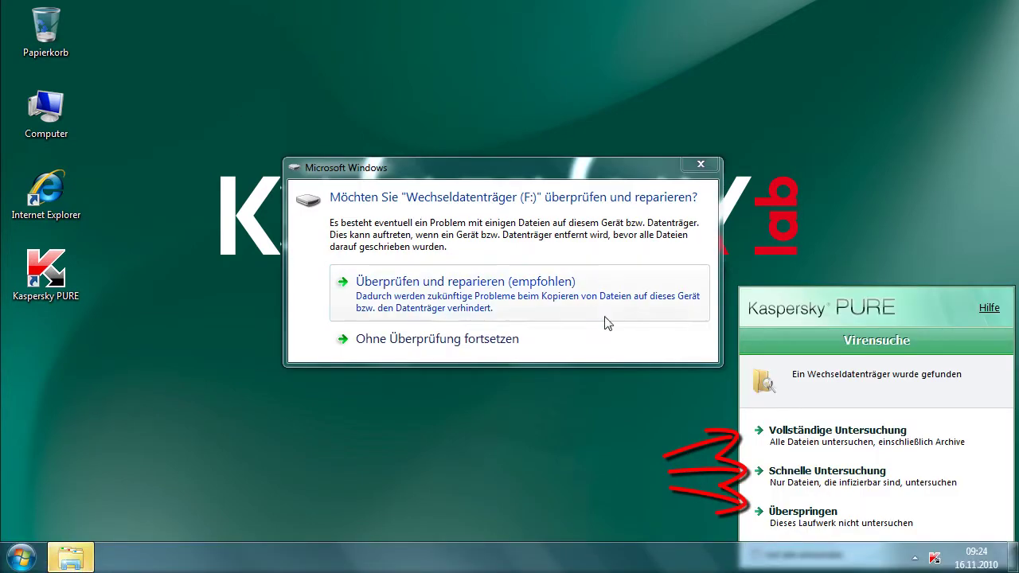
# Quick-scan the connected removable drive and set removable drives to Schnelle Suche on connection with the maximum drive size limit enabled
pyautogui.click(902, 487)
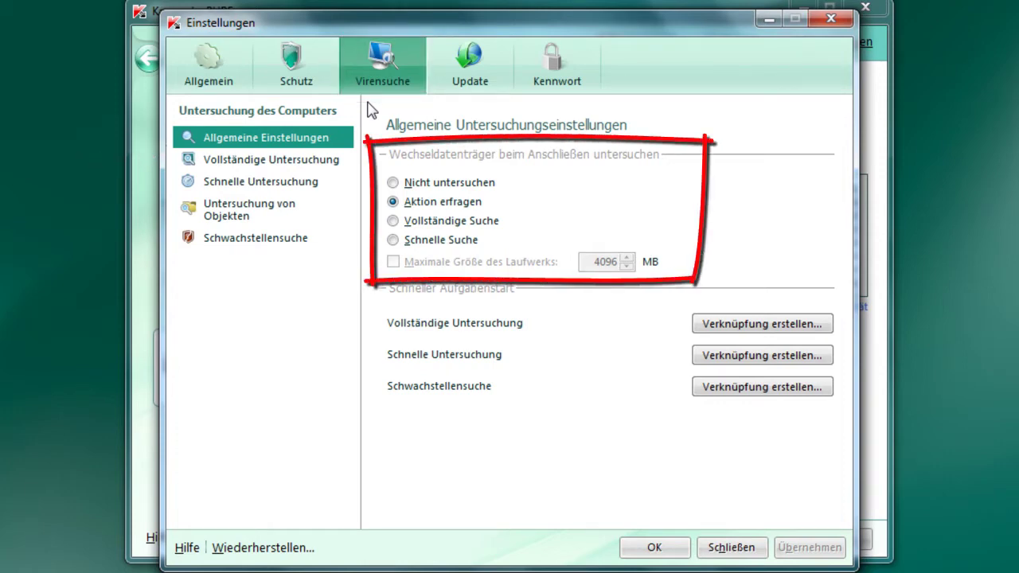
pyautogui.click(394, 241)
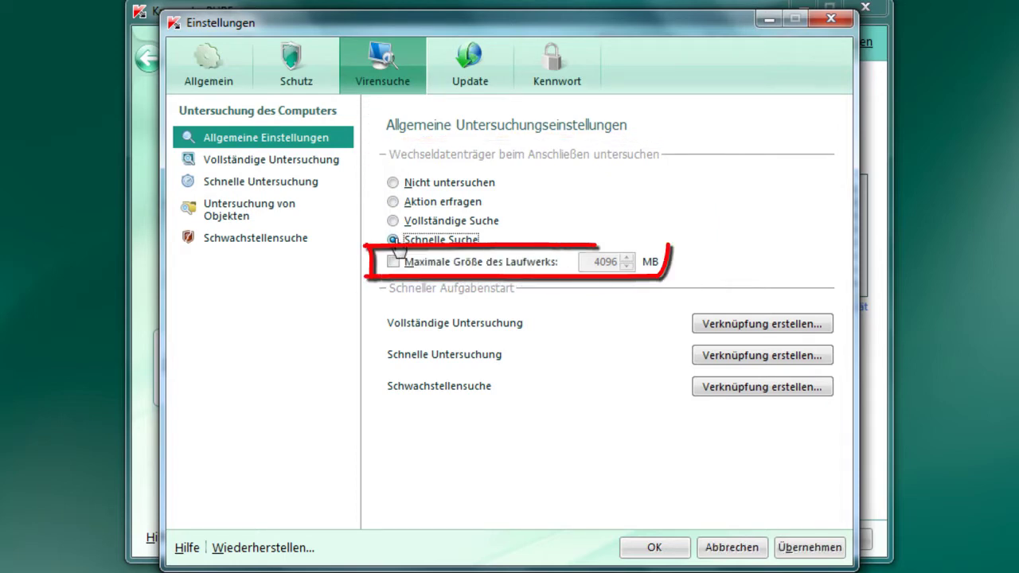
pyautogui.click(392, 263)
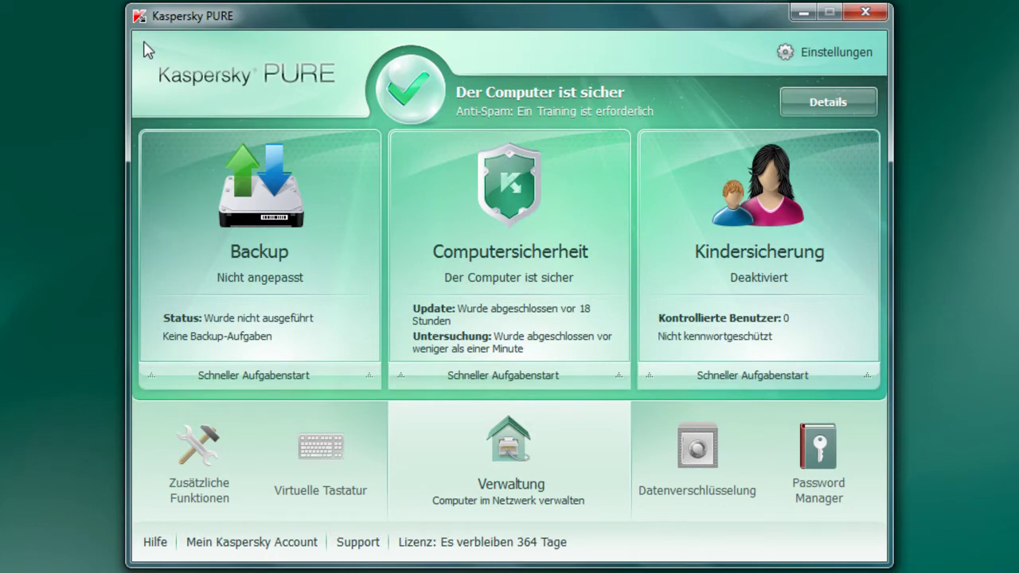
# Go to the virus scan section of Computersicherheit and start the object scan for Eigene Dokumente
pyautogui.click(497, 207)
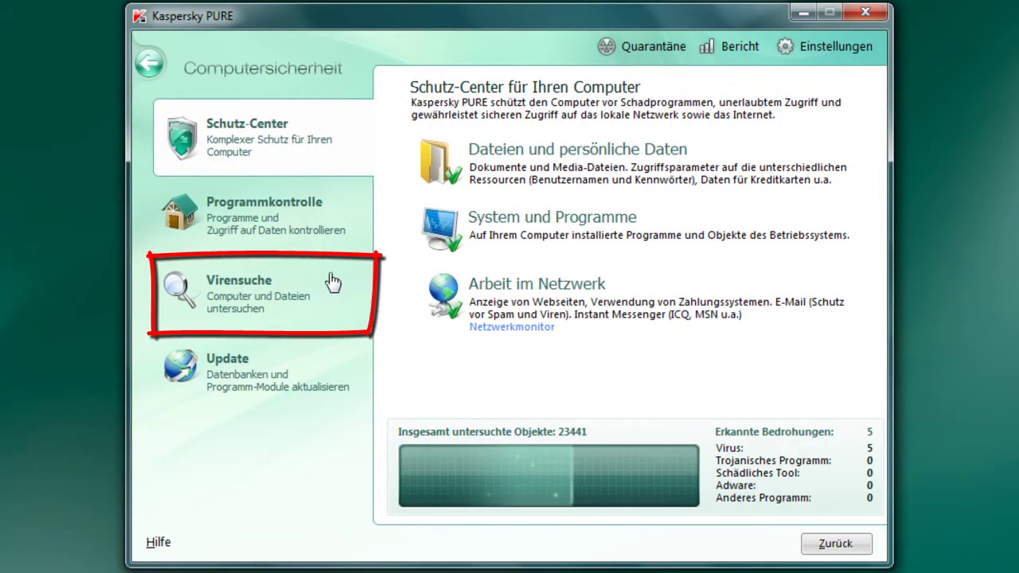
pyautogui.click(269, 298)
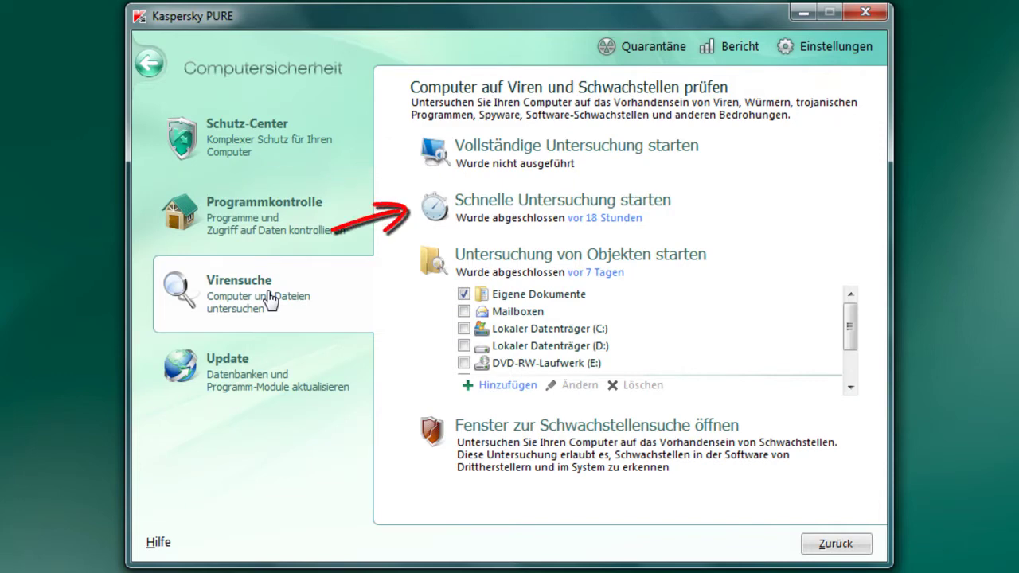
pyautogui.click(502, 260)
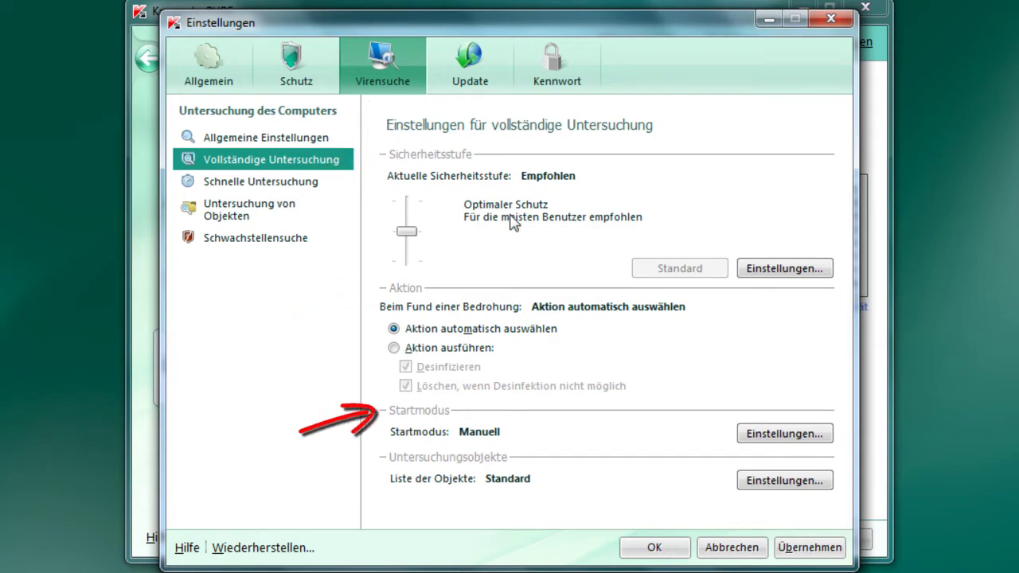
# Switch the full scan's start mode to Nach Zeitplan with the frequency Jeden Monat
pyautogui.click(821, 435)
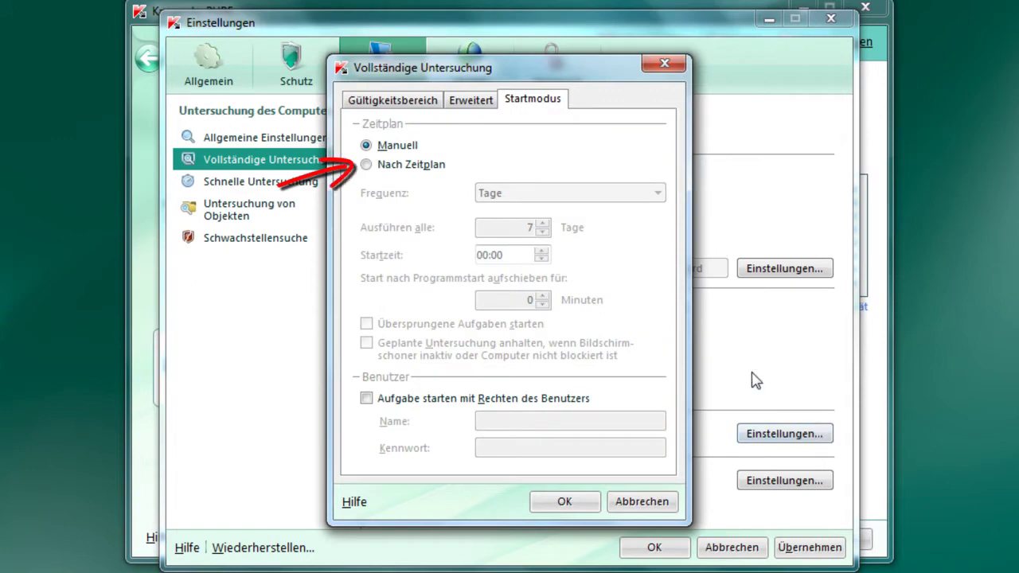
pyautogui.click(369, 167)
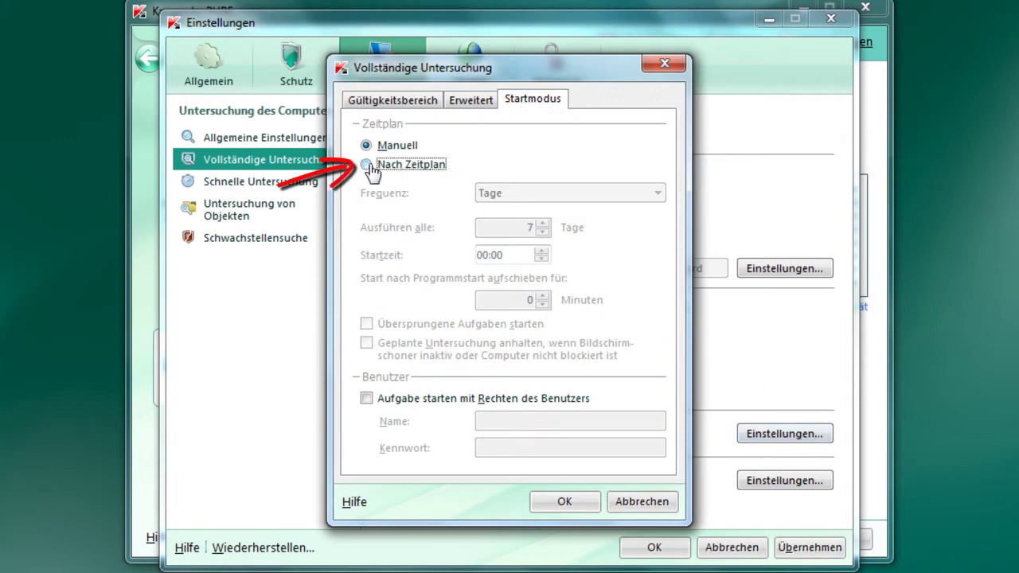
pyautogui.click(582, 202)
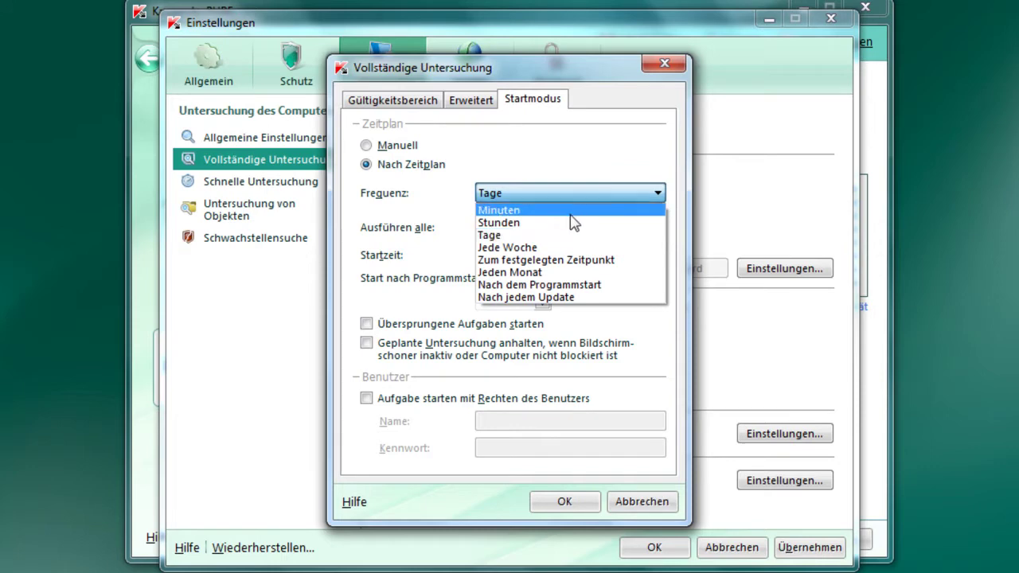
pyautogui.click(552, 272)
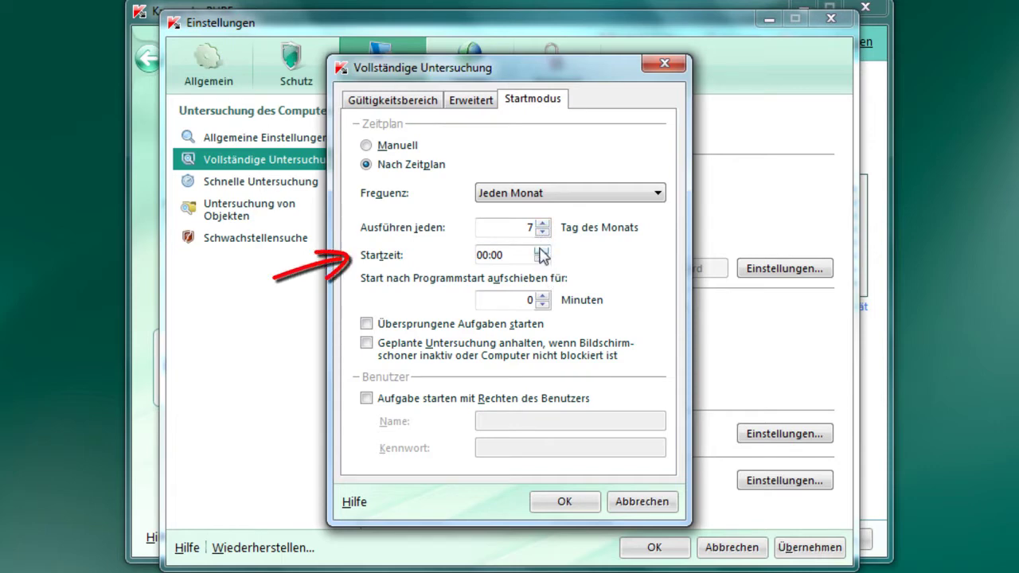
# Set the start time of the scheduled full scan to 12:00
pyautogui.click(541, 252)
pyautogui.click(542, 251)
pyautogui.click(541, 251)
pyautogui.click(542, 252)
pyautogui.click(542, 251)
pyautogui.click(541, 251)
pyautogui.click(542, 252)
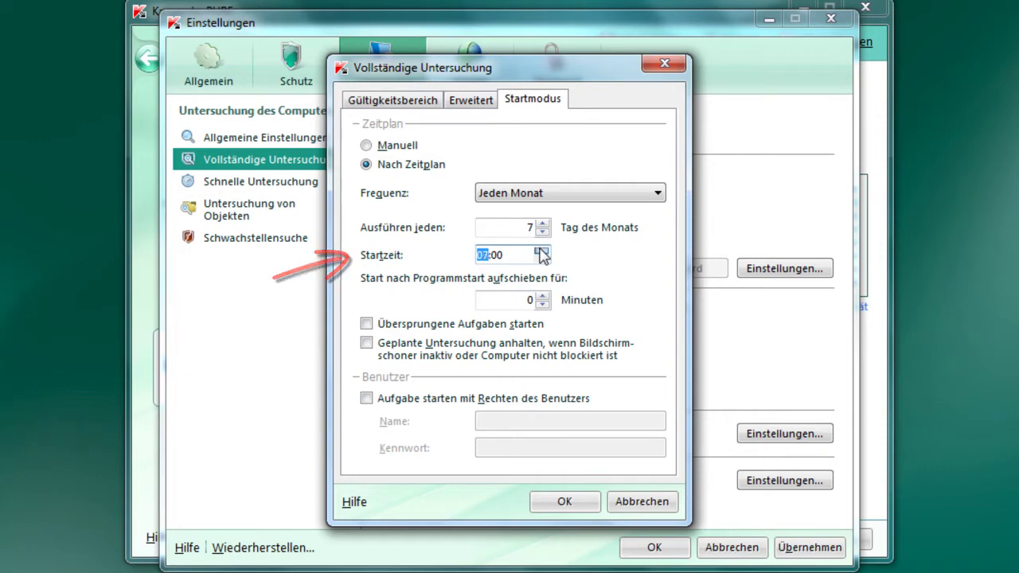
pyautogui.click(541, 252)
pyautogui.click(541, 251)
pyautogui.click(541, 252)
pyautogui.click(542, 252)
pyautogui.click(542, 252)
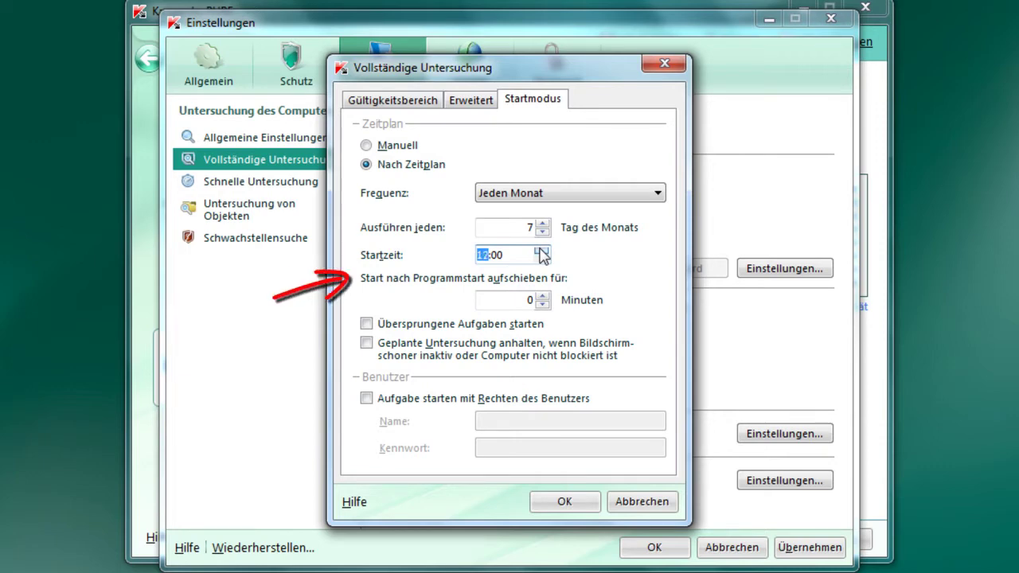
# Set the full scan's delay after program start to 15 minutes
pyautogui.click(542, 297)
pyautogui.click(542, 296)
pyautogui.click(542, 296)
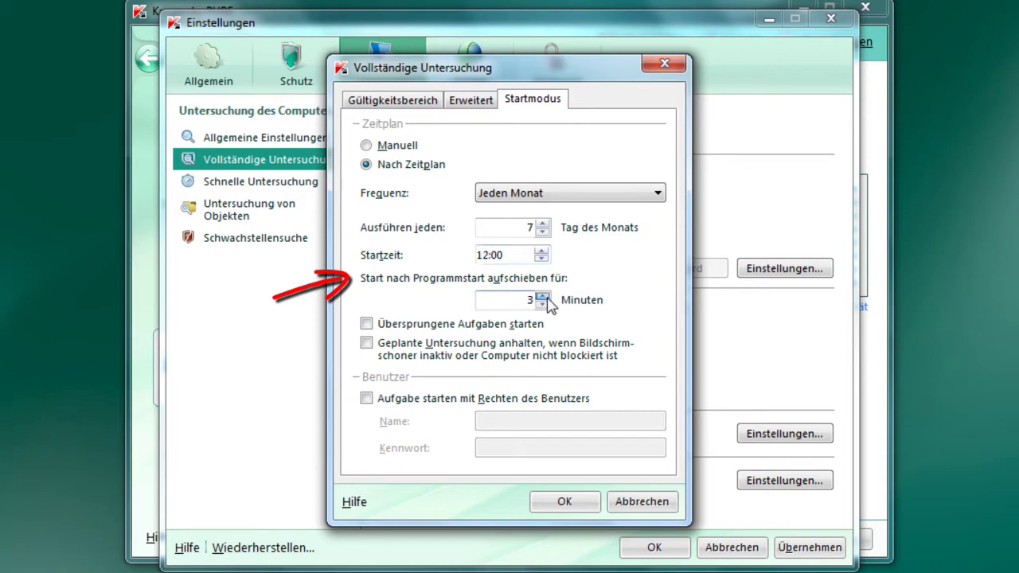
pyautogui.click(542, 297)
pyautogui.click(542, 296)
pyautogui.click(542, 296)
pyautogui.click(542, 297)
pyautogui.click(542, 296)
pyautogui.click(543, 296)
pyautogui.click(542, 297)
pyautogui.click(543, 296)
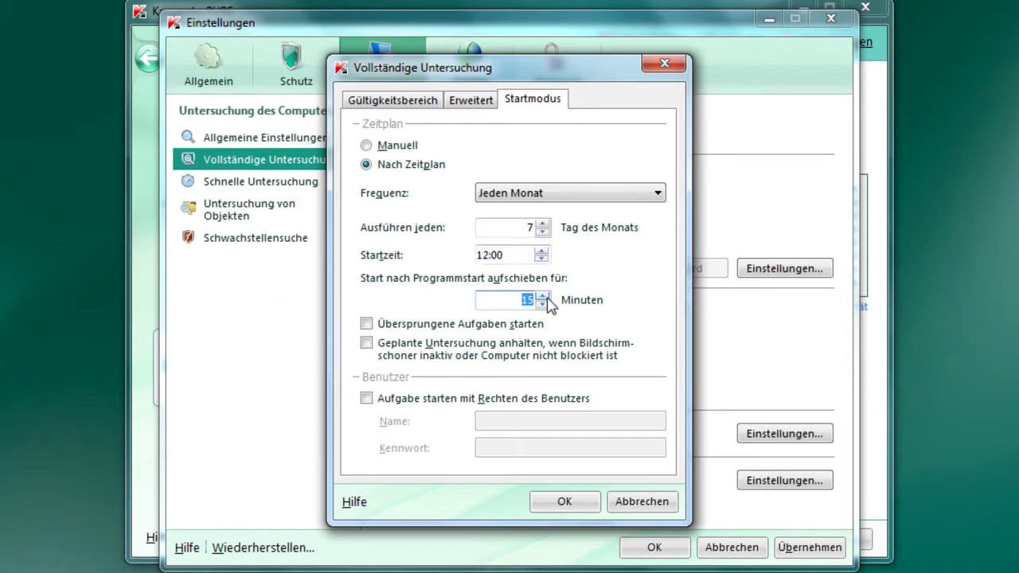
# Enable starting skipped tasks and pausing the scheduled scan when the screensaver is inactive or the computer is unlocked, and accept the schedule
pyautogui.click(365, 324)
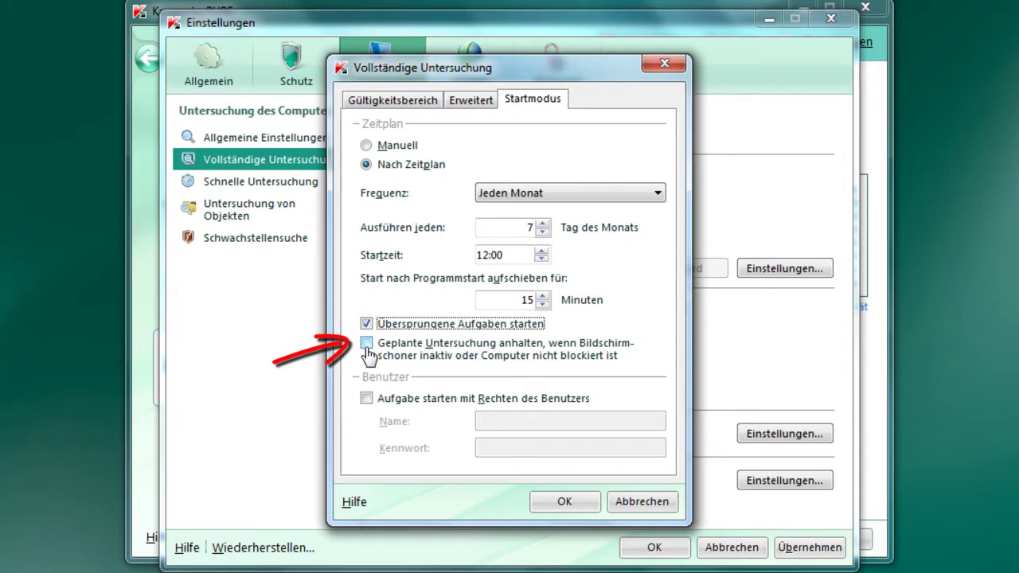
pyautogui.click(367, 344)
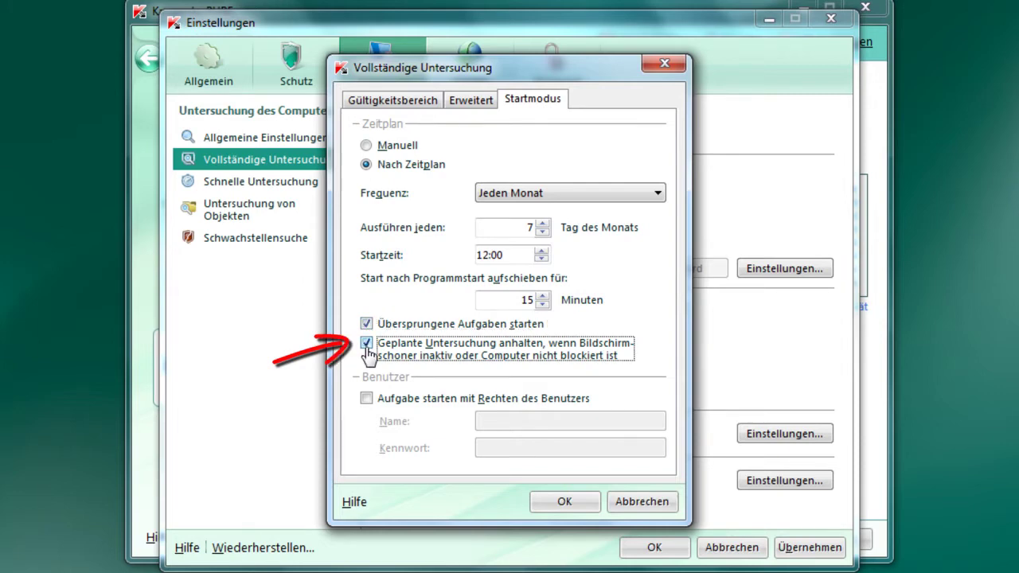
pyautogui.click(564, 503)
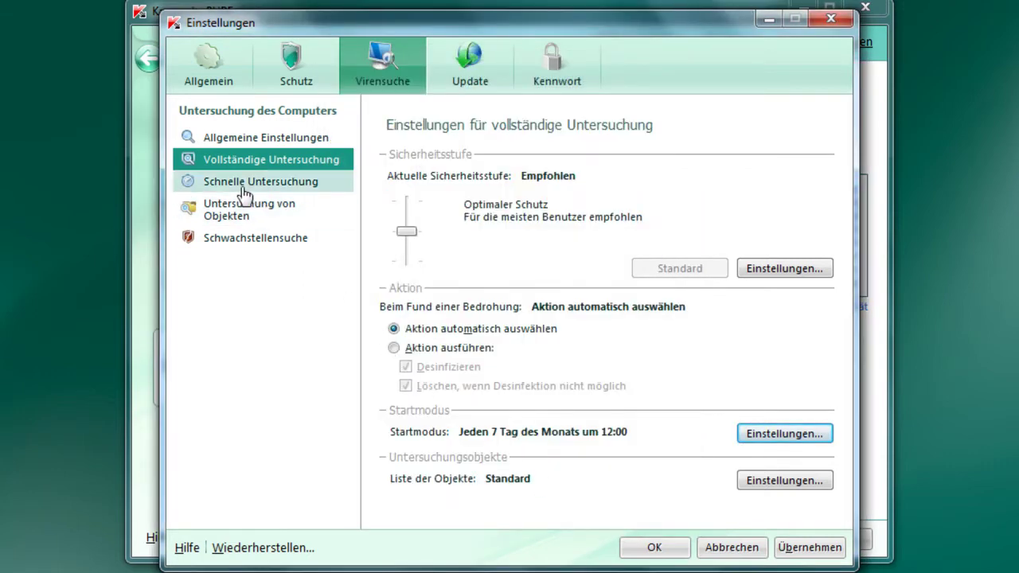
# Review the settings for Schnelle Untersuchung and Untersuchung von Objekten, and open the settings from the Update section
pyautogui.click(244, 191)
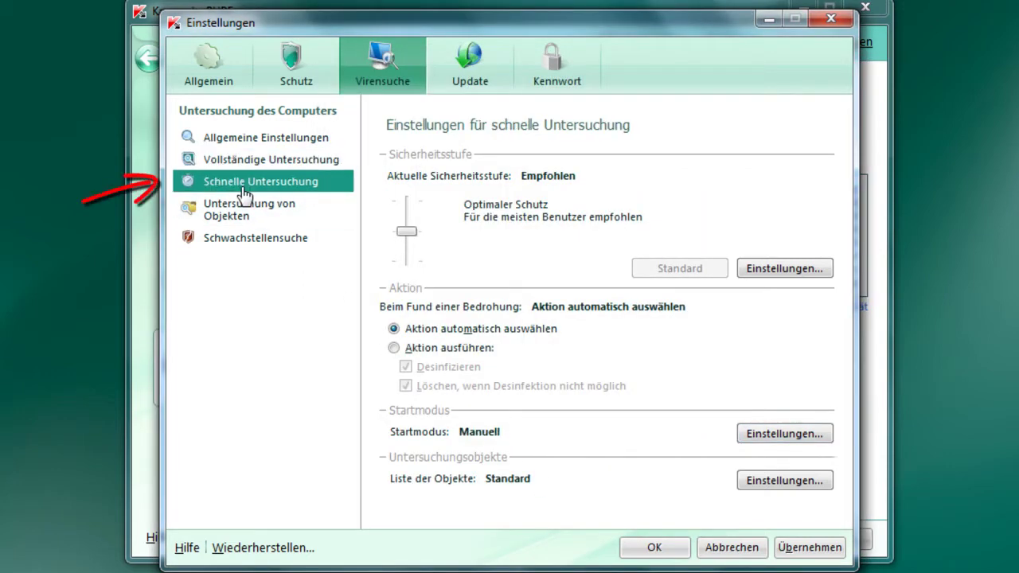
pyautogui.click(240, 213)
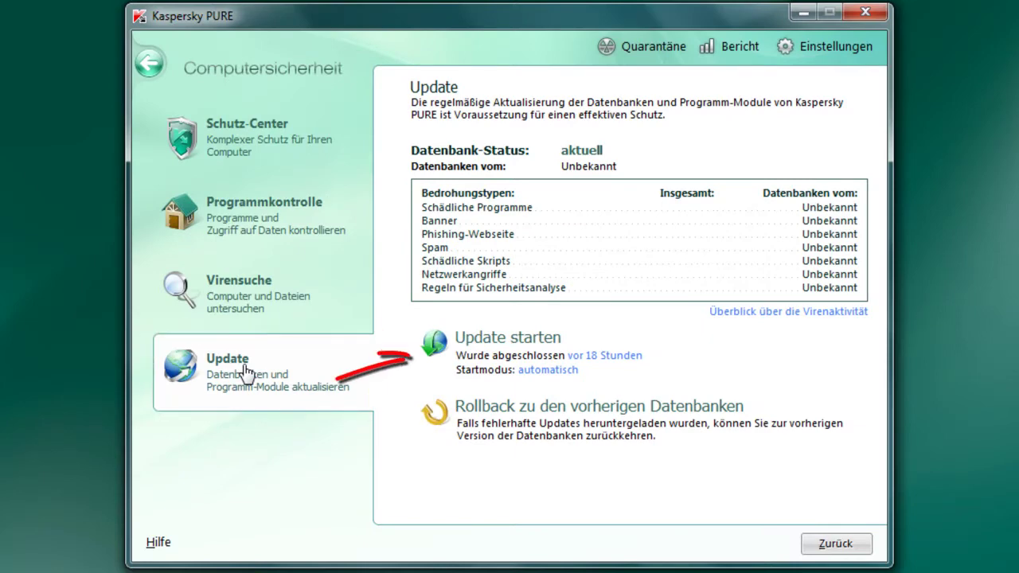
pyautogui.click(820, 47)
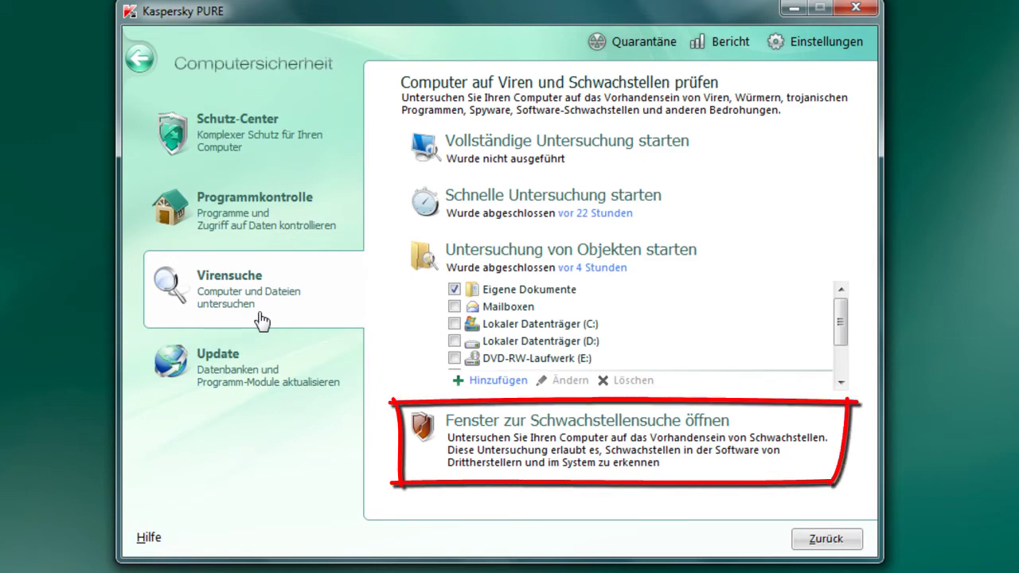
# Start a vulnerability scan and correct the system vulnerability for hard drive autostart
pyautogui.click(557, 448)
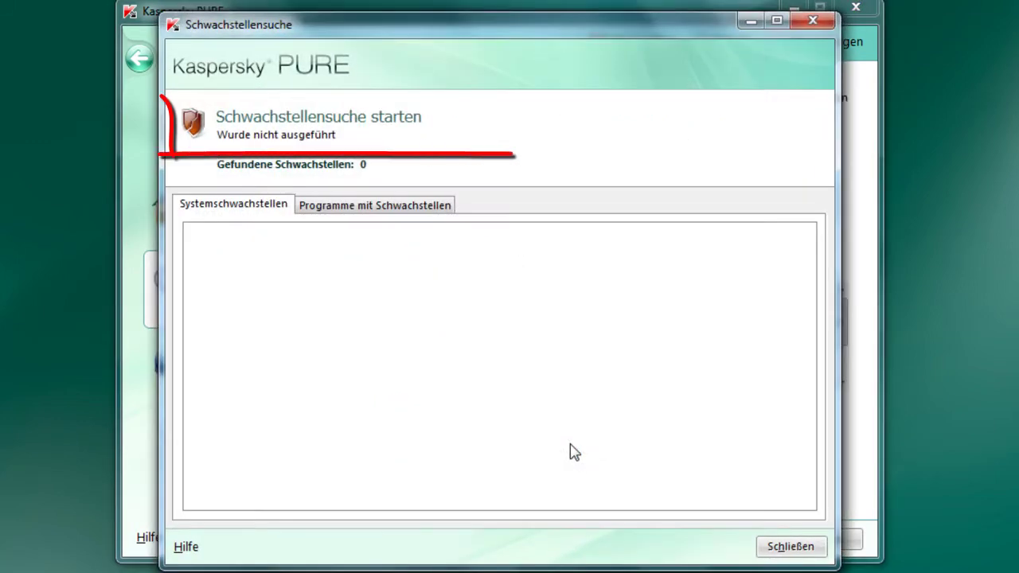
pyautogui.click(310, 128)
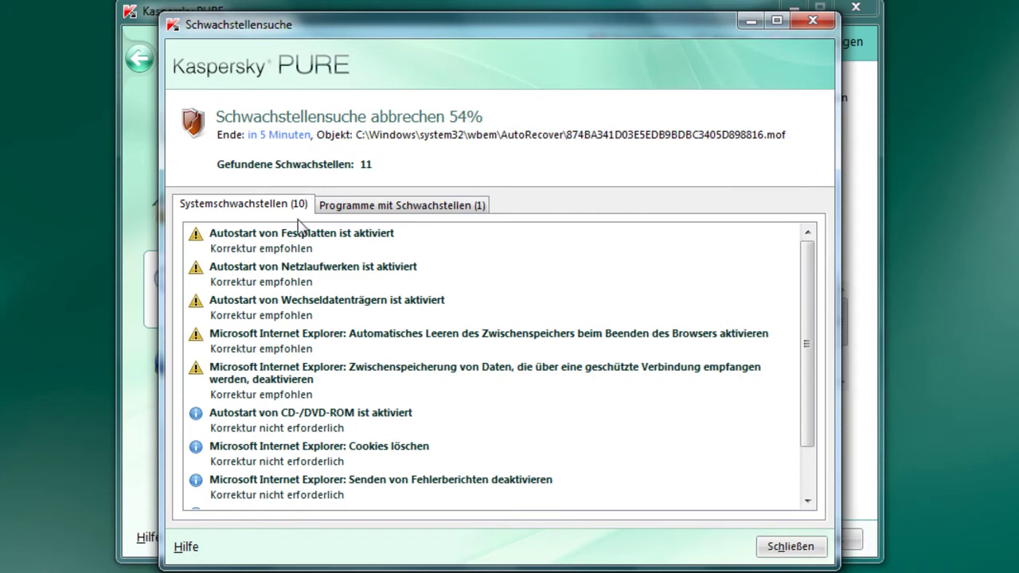
pyautogui.click(297, 250)
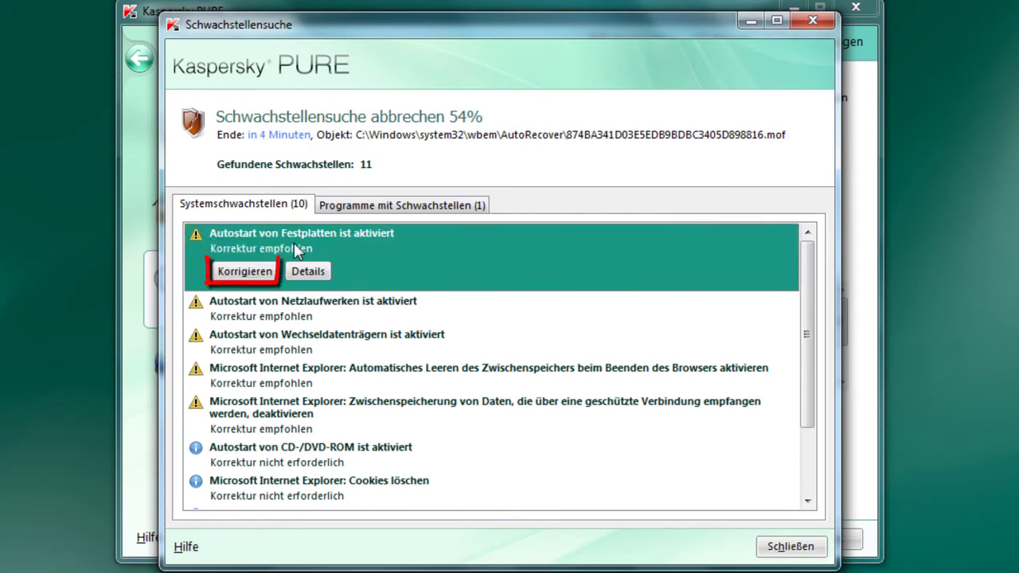
pyautogui.click(263, 272)
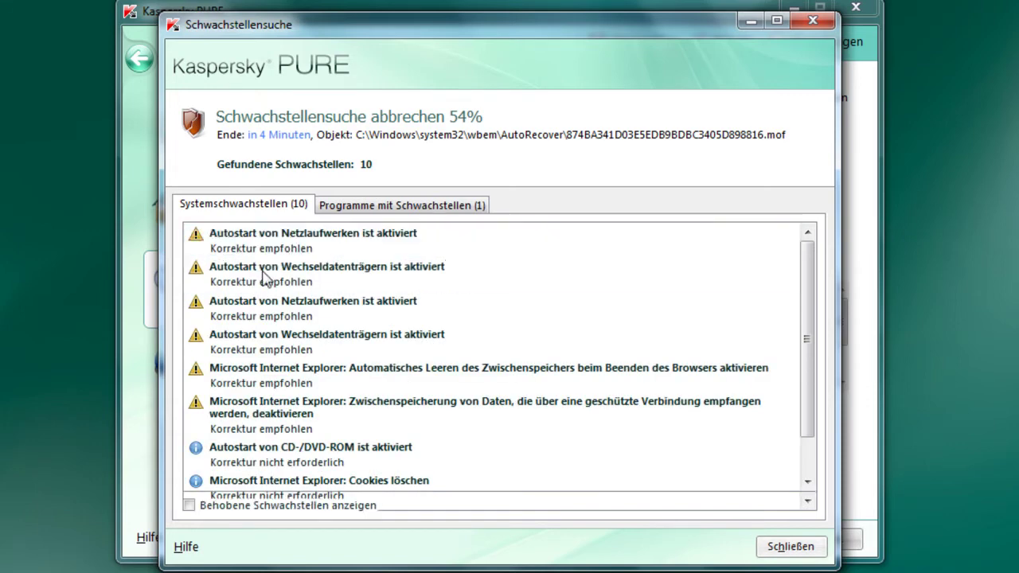
# View the details of the network drive autostart vulnerability and of the vulnerable program Adobe Reader 9.3
pyautogui.click(286, 232)
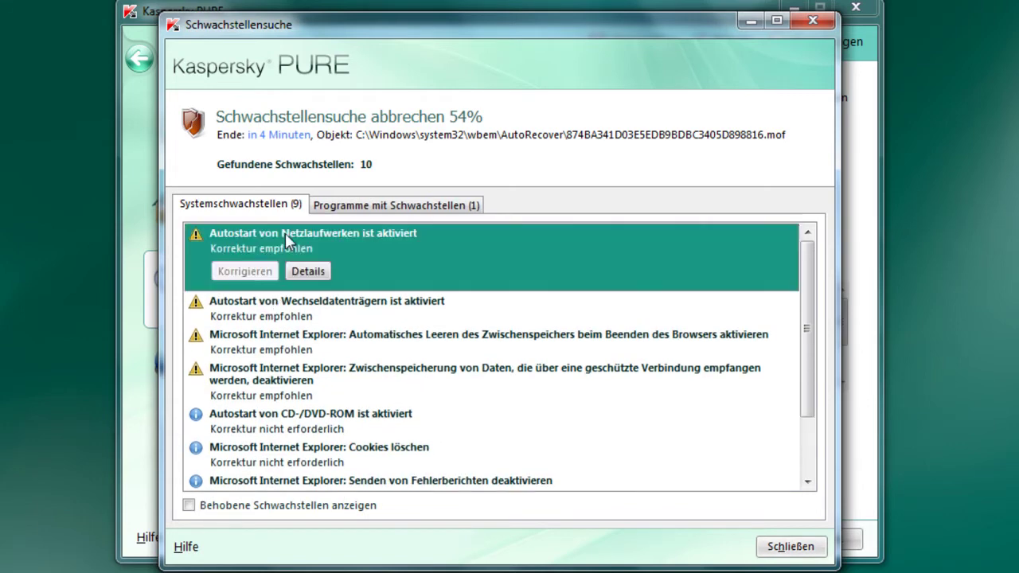
pyautogui.click(307, 273)
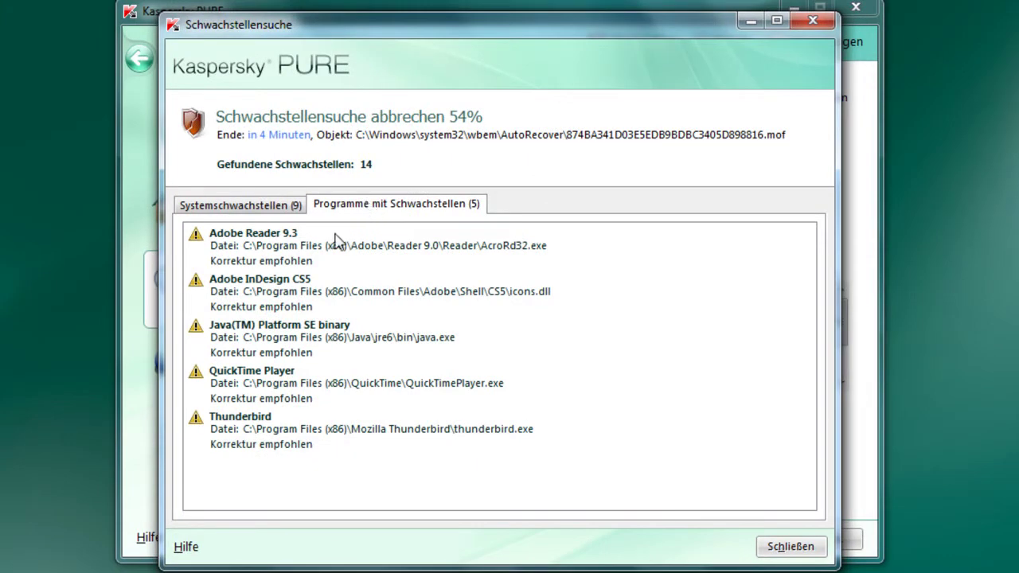
pyautogui.click(305, 250)
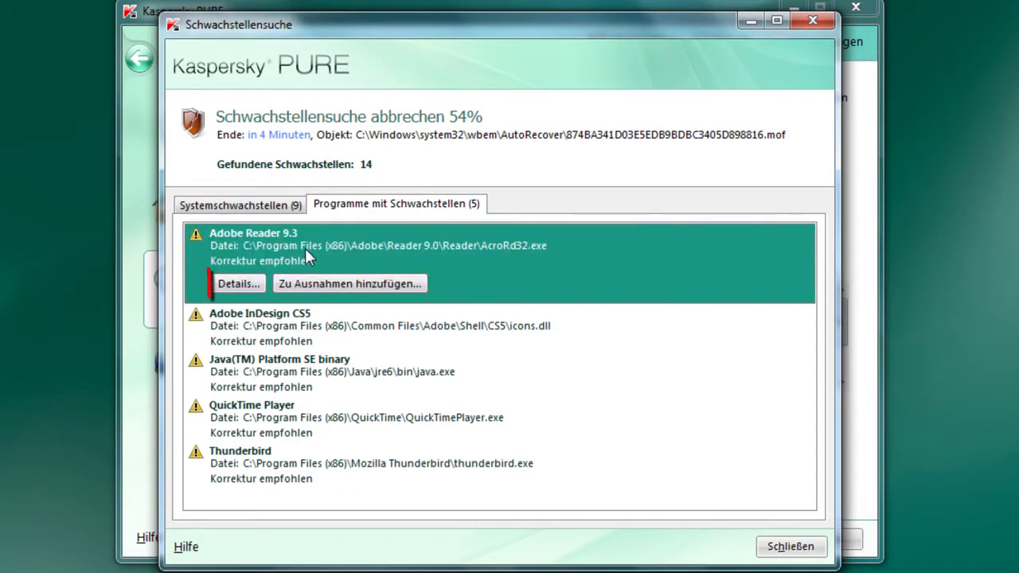
pyautogui.click(237, 284)
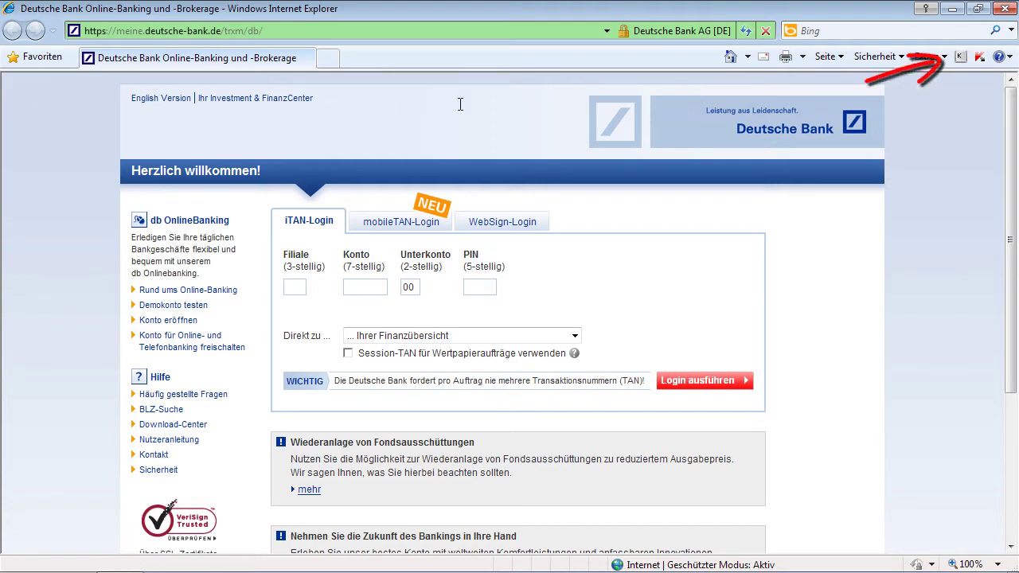
# Switch to Internet Explorer and open the Kaspersky virtual keyboard on the Deutsche Bank login page
pyautogui.click(961, 57)
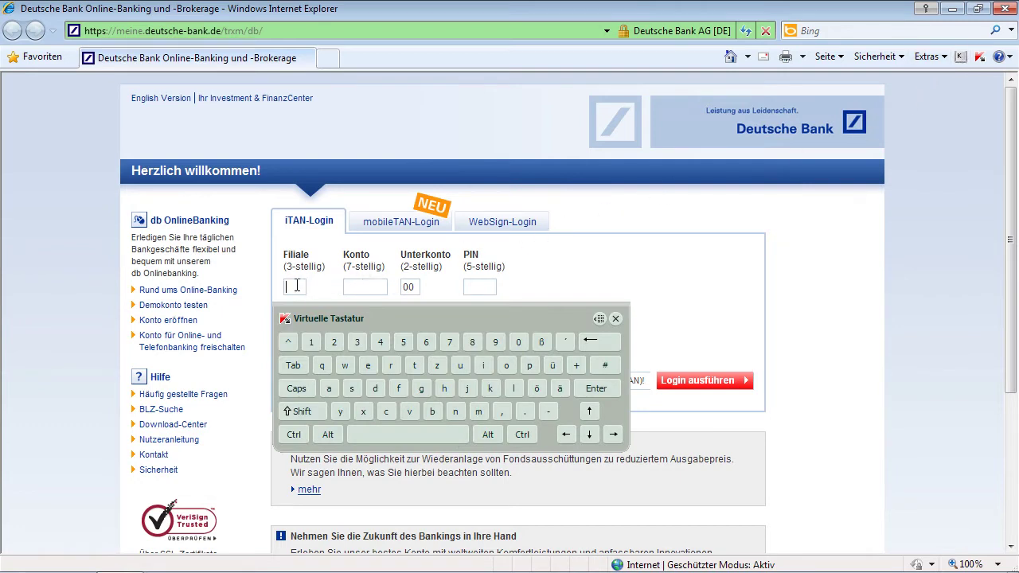
# Enter 123 in the Filiale field with the virtual keyboard and close the keyboard
pyautogui.click(310, 341)
pyautogui.click(333, 342)
pyautogui.click(356, 342)
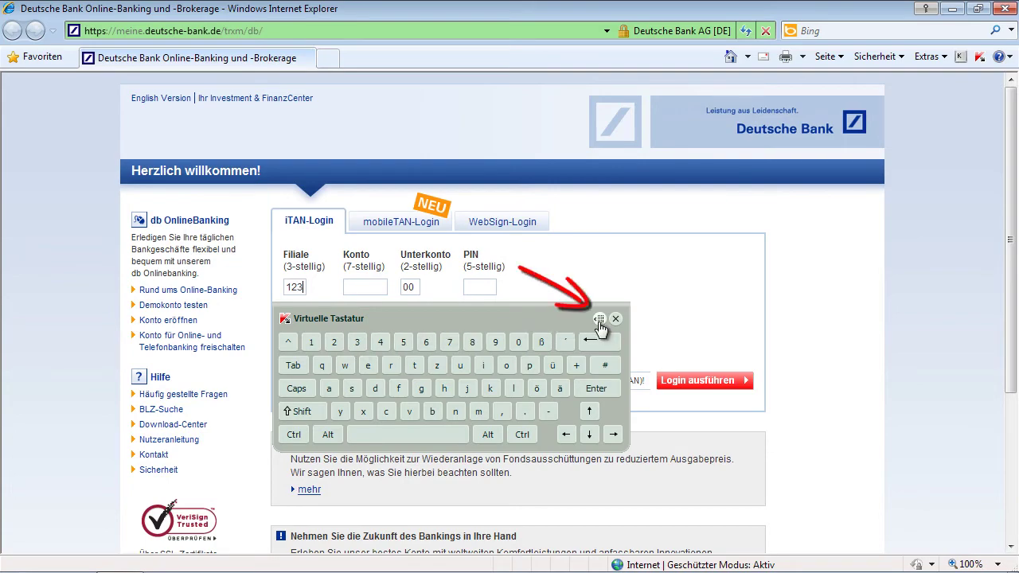
pyautogui.click(599, 320)
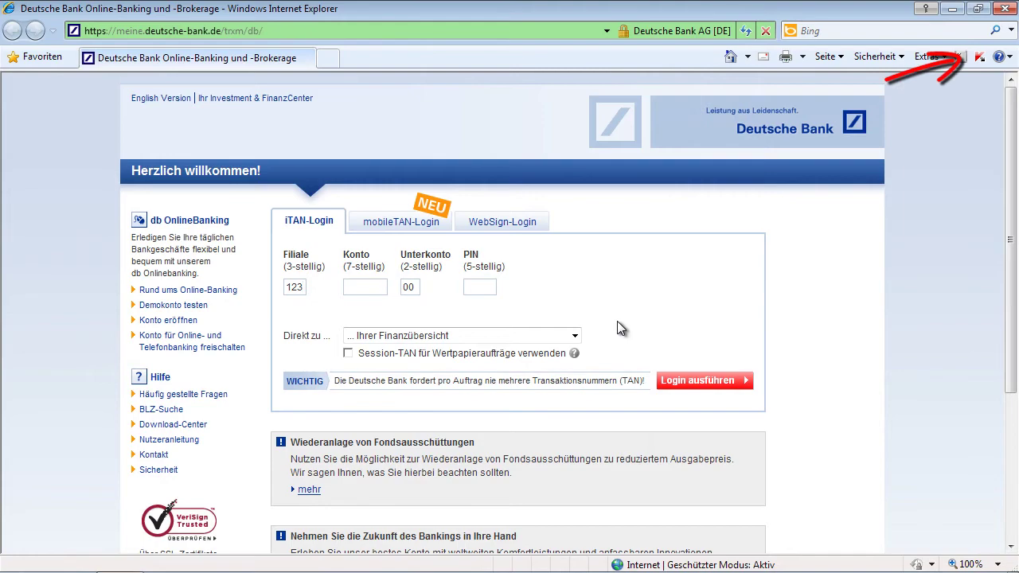
pyautogui.click(980, 57)
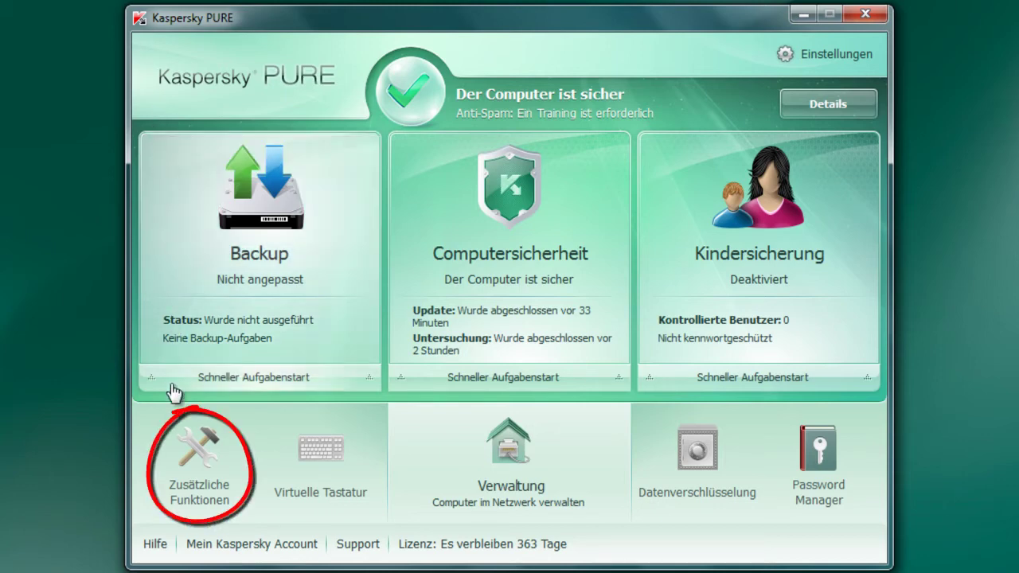
# Switch to Kaspersky PURE and run the Notfall-CD wizard, downloading the image from the Kaspersky-Lab-Server and updating it
pyautogui.click(193, 453)
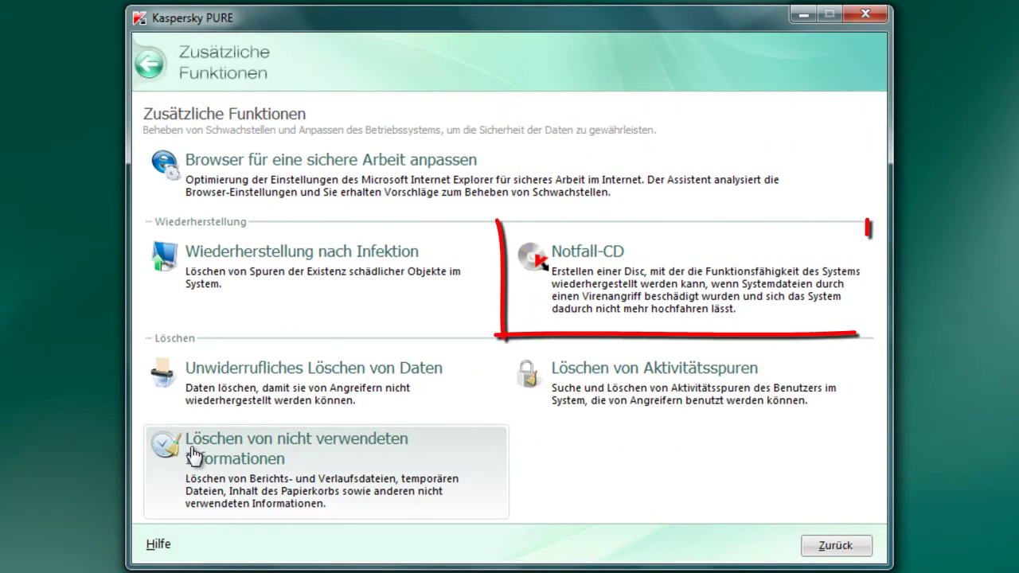
pyautogui.click(522, 264)
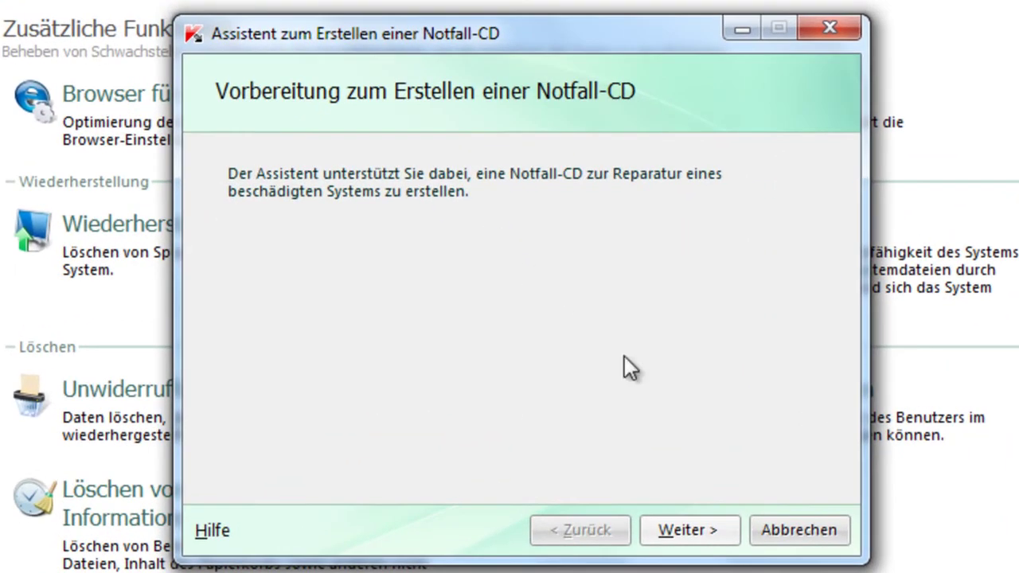
pyautogui.click(688, 529)
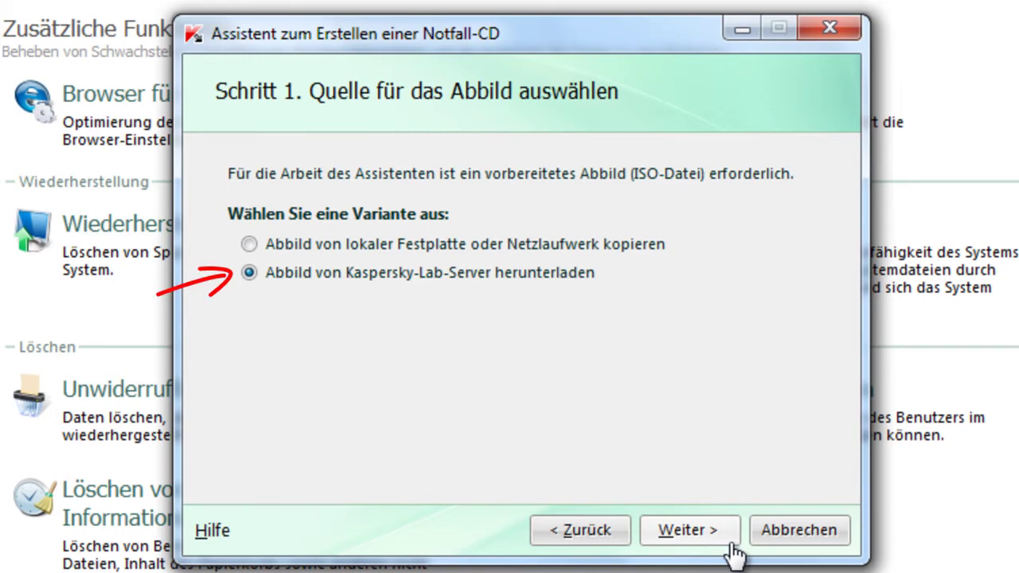
pyautogui.click(730, 545)
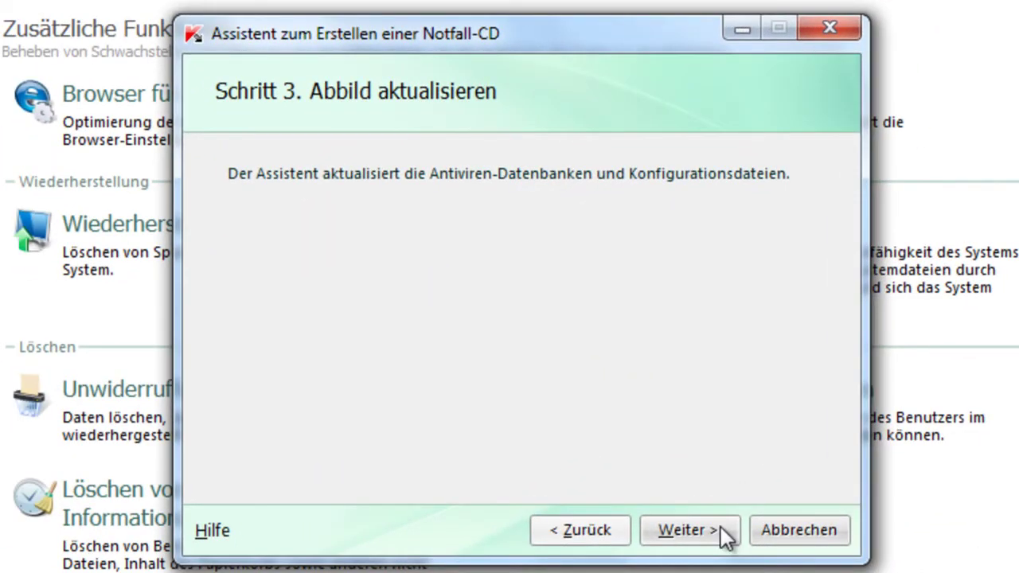
pyautogui.click(686, 529)
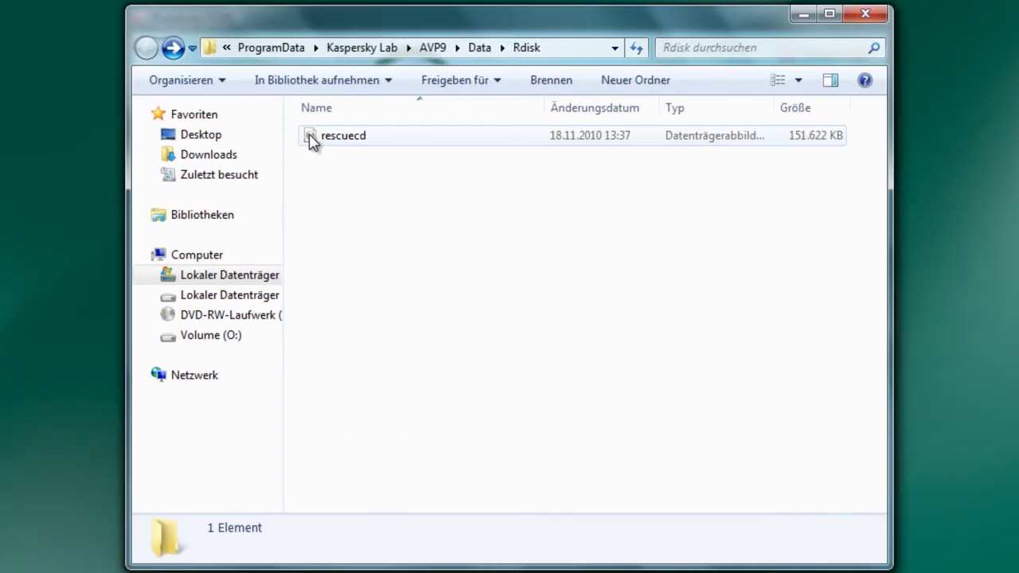
# Burn the rescuecd.iso image from the Rdisk folder to a disc in DVD-R-Laufwerk (E:)
pyautogui.rightClick(311, 140)
pyautogui.click(356, 148)
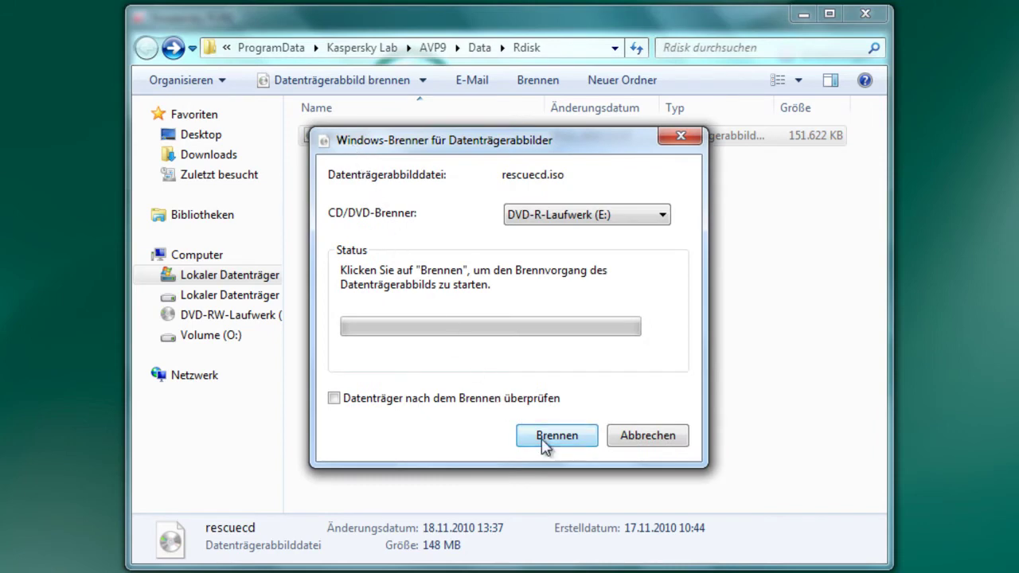
pyautogui.click(557, 435)
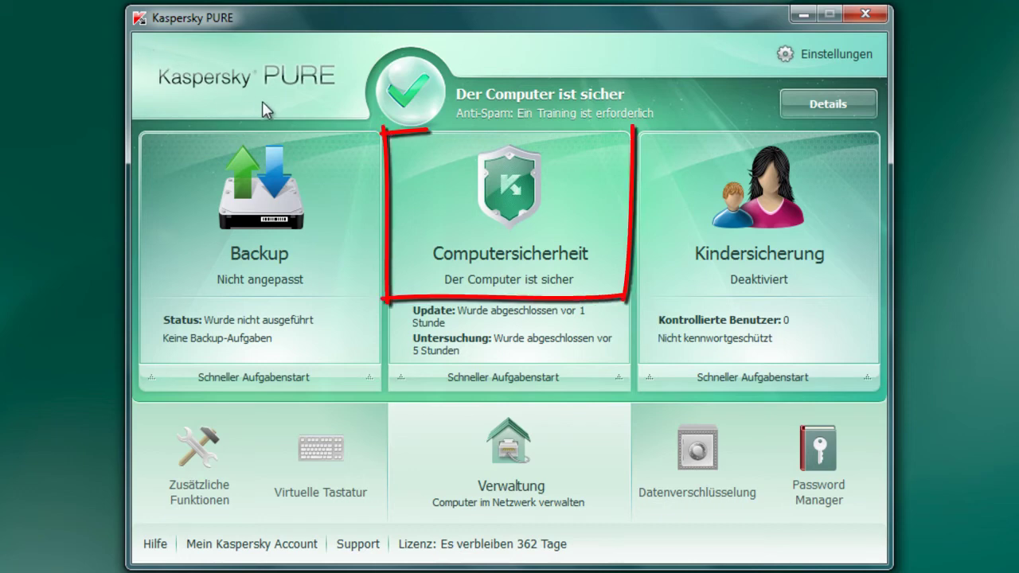
# Add the desktop program Ausführbare Datei.exe to the Sichere Umgebung list in Programmkontrolle
pyautogui.click(499, 200)
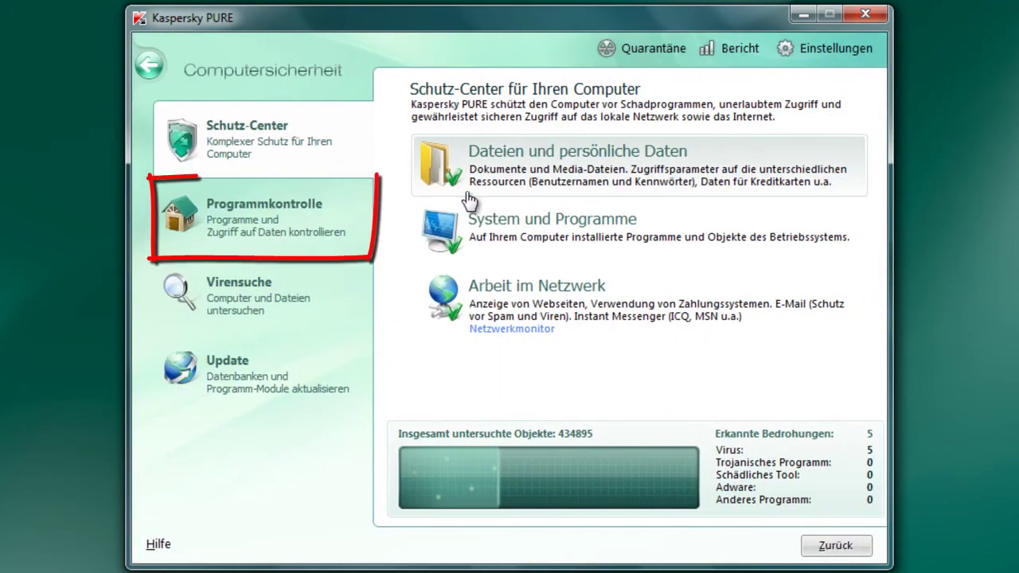
pyautogui.click(271, 225)
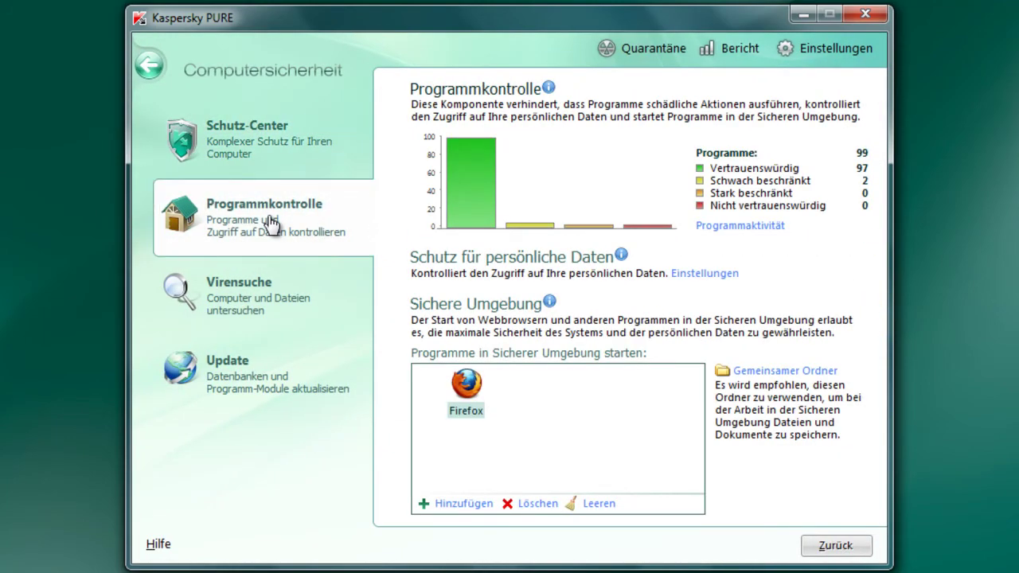
pyautogui.click(462, 505)
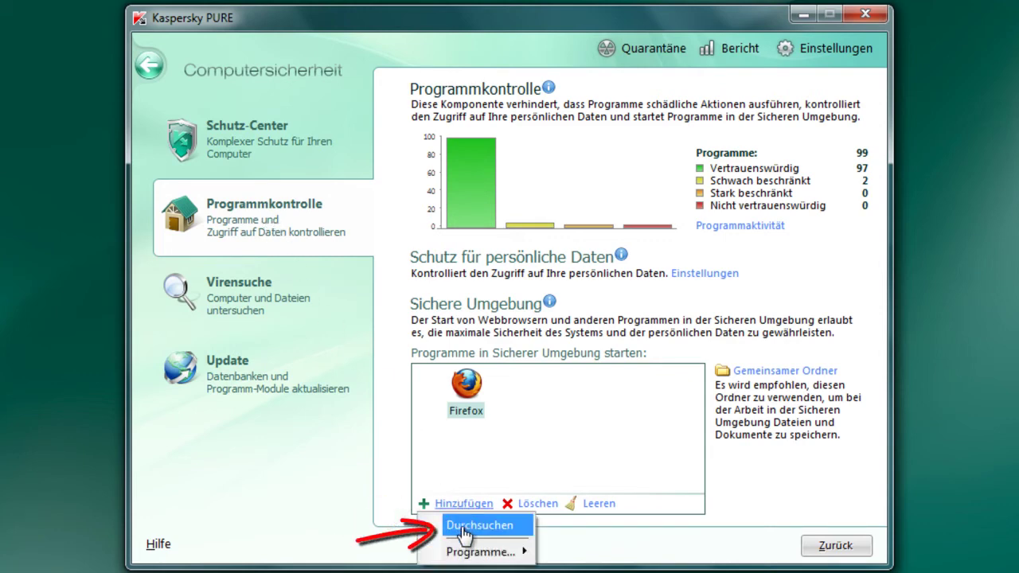
pyautogui.click(466, 530)
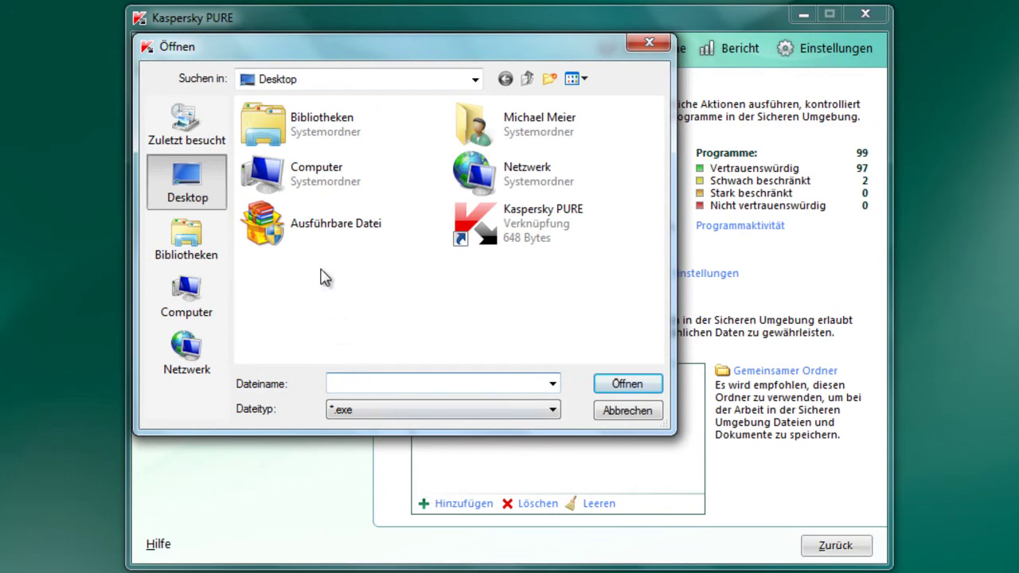
pyautogui.click(301, 226)
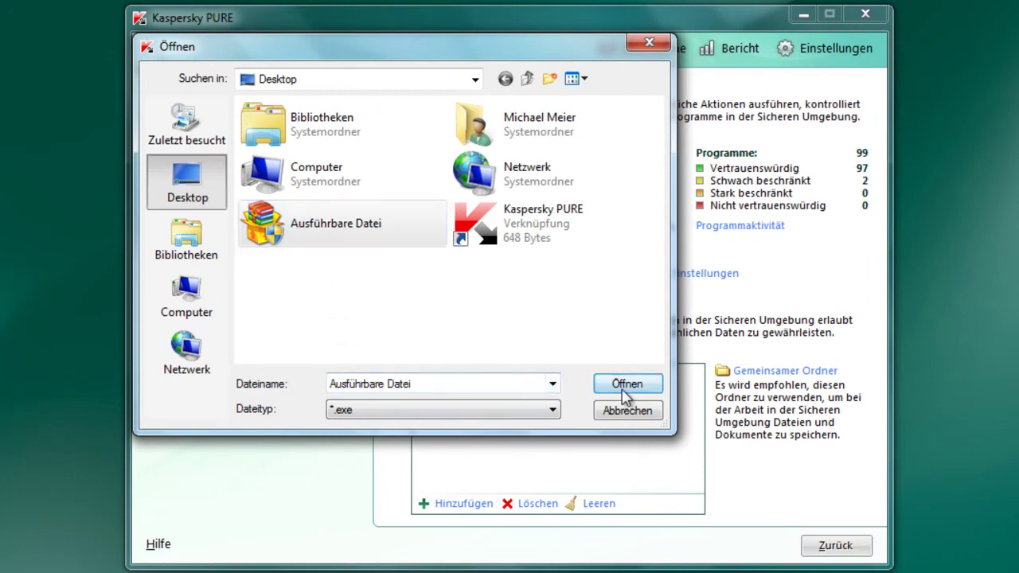
pyautogui.click(625, 389)
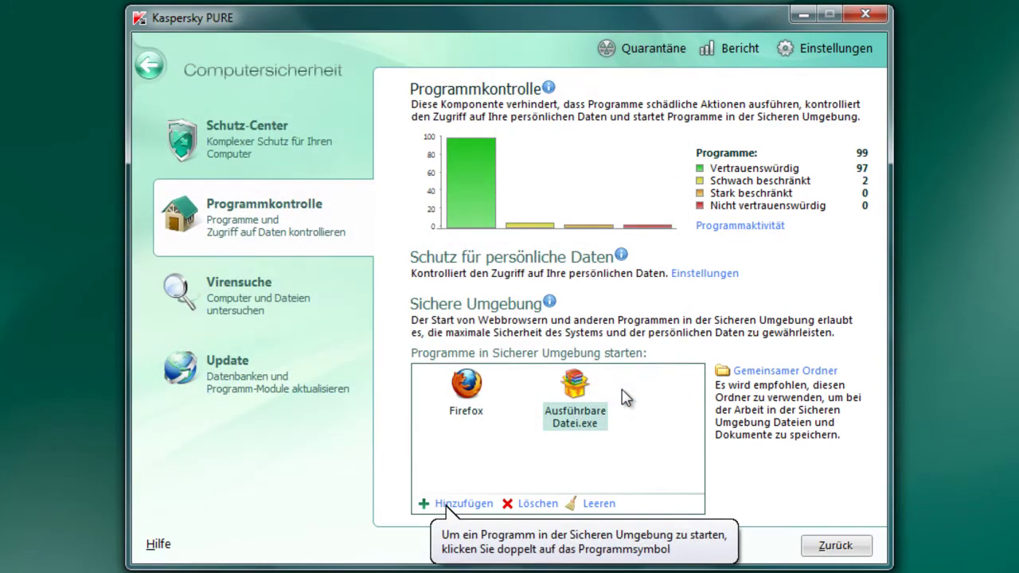
# Run Ausführbare Datei.exe in the Sichere Umgebung and extract the archive to Gemeinsamer Ordner für Sichere Umgebung
pyautogui.doubleClick(575, 391)
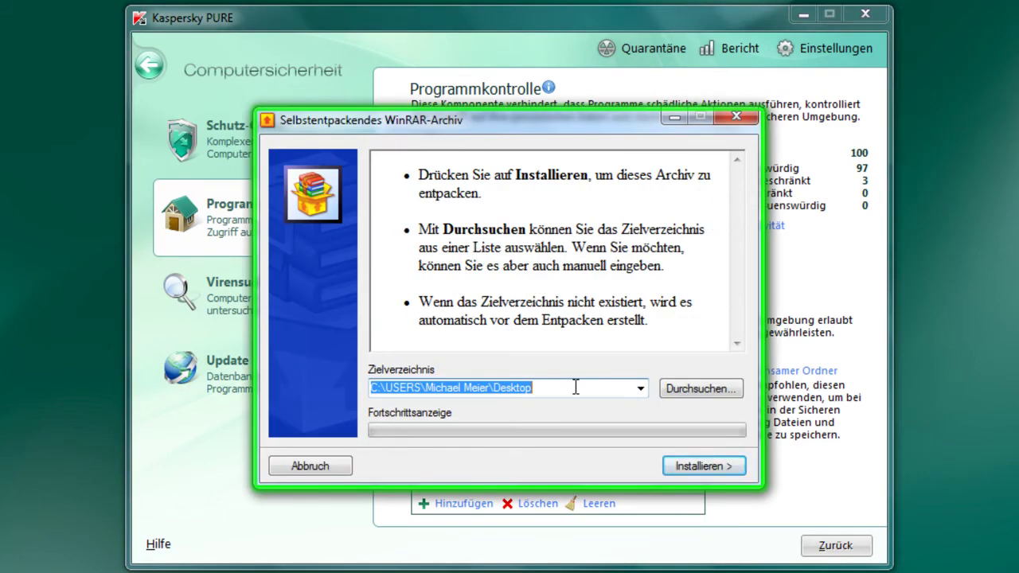
pyautogui.click(673, 389)
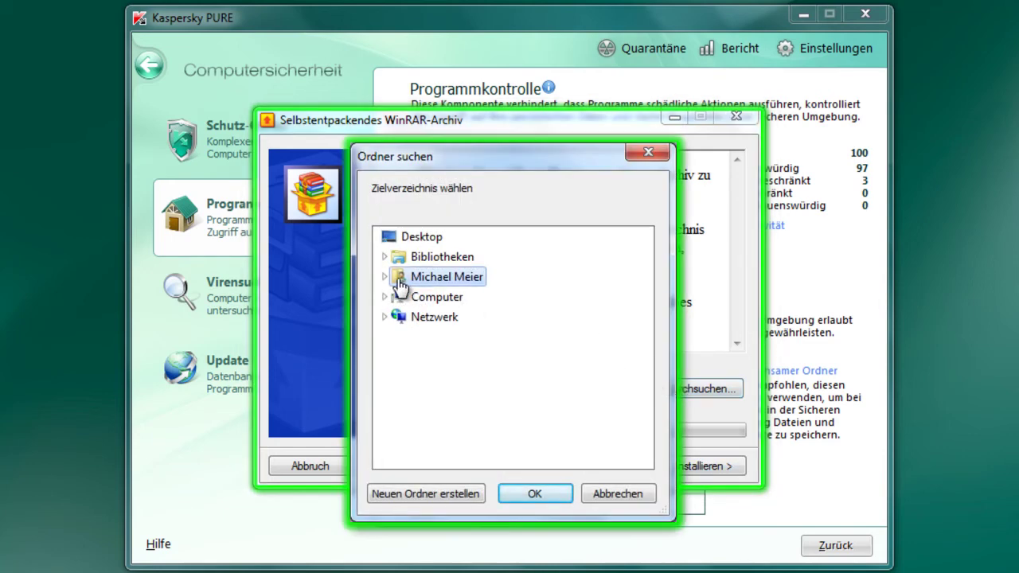
pyautogui.click(385, 297)
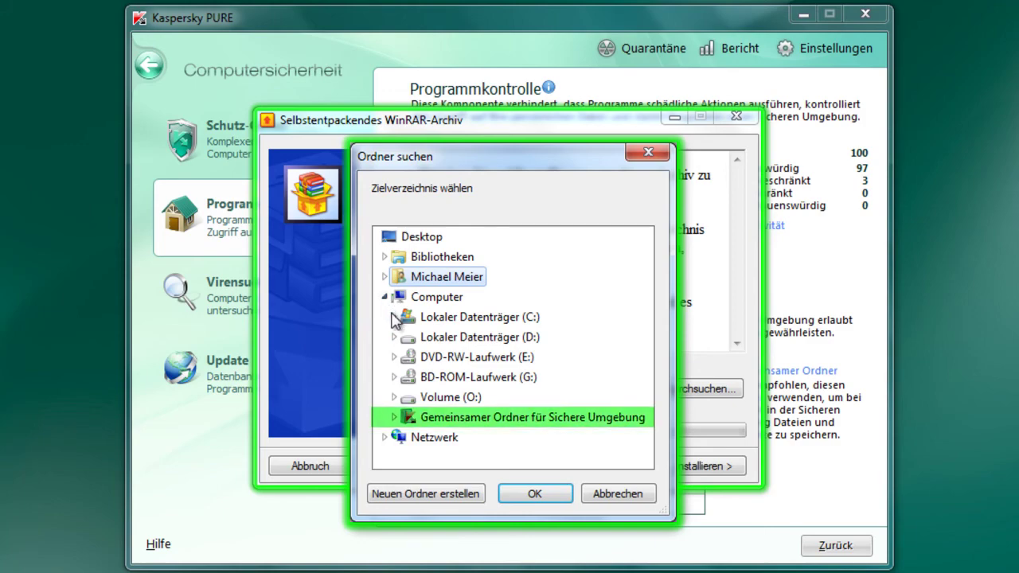
pyautogui.click(494, 421)
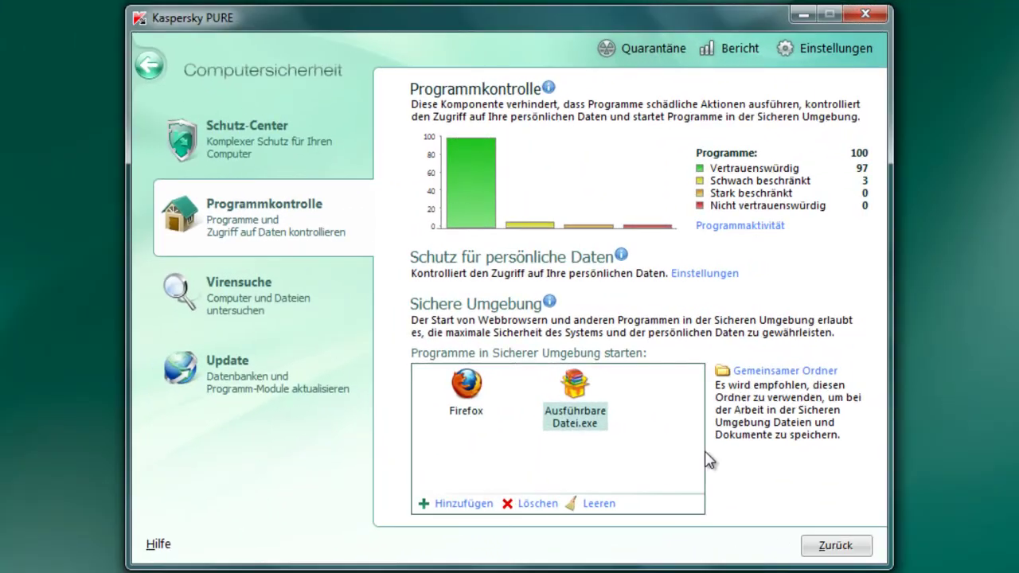
# Open the Gemeinsamer Ordner and examine the files extracted to the Die Reise ins All (v.1.1) folder
pyautogui.click(767, 372)
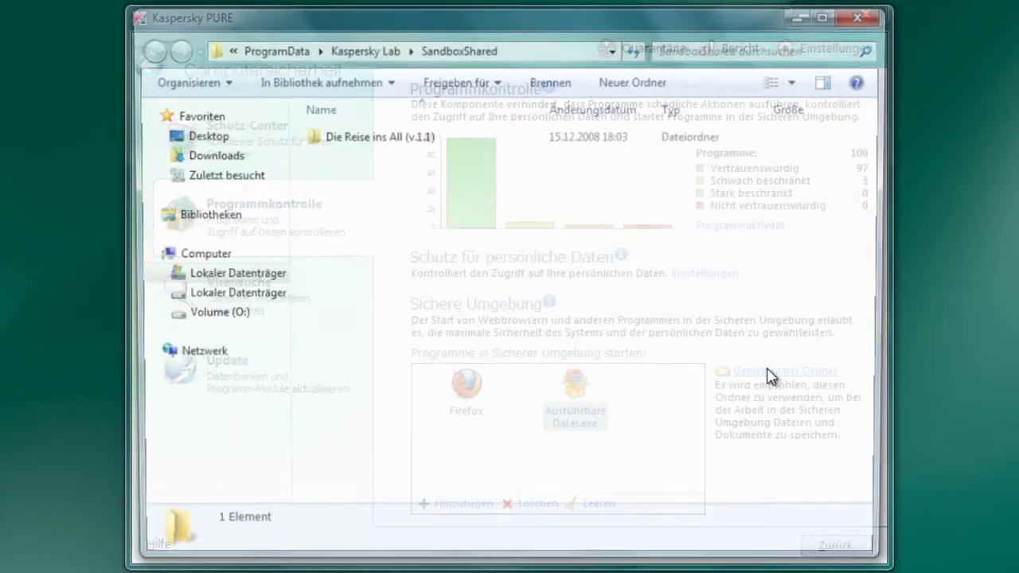
pyautogui.doubleClick(360, 137)
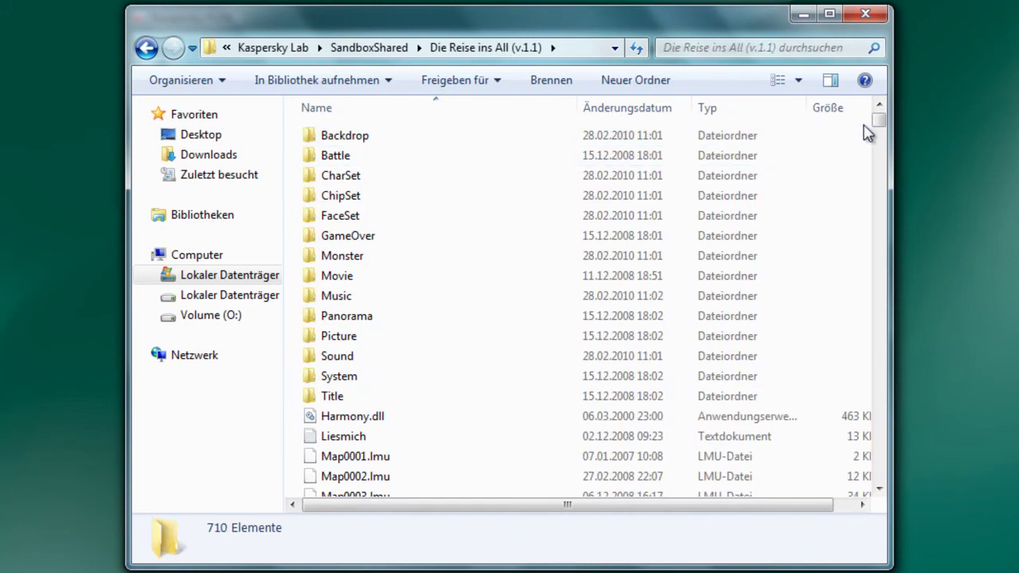
pyautogui.moveTo(879, 121); pyautogui.dragTo(879, 473)
pyautogui.rightClick(358, 428)
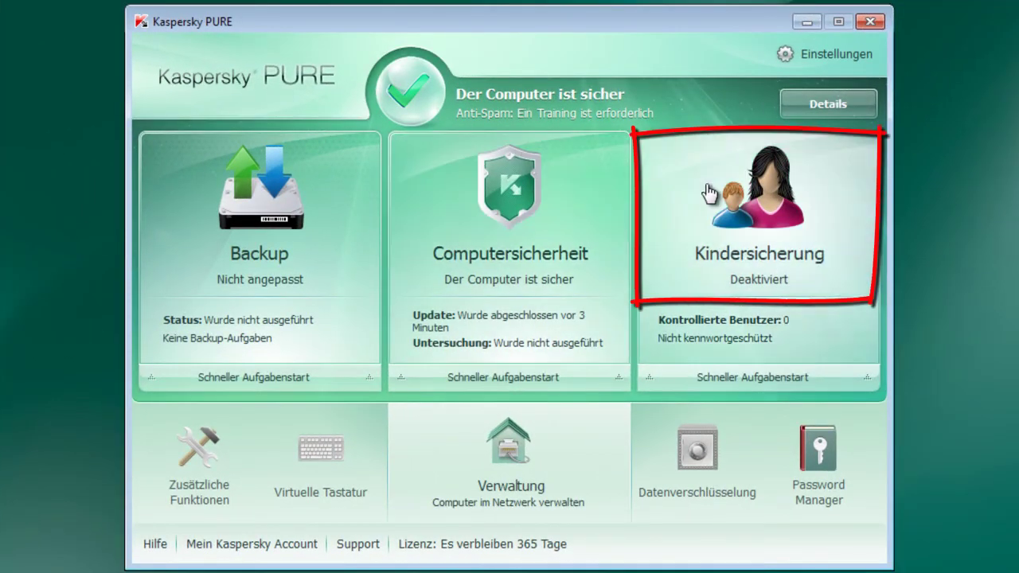
# Activate the Kindersicherung and enable control of website visits for the first listed computer user
pyautogui.click(760, 192)
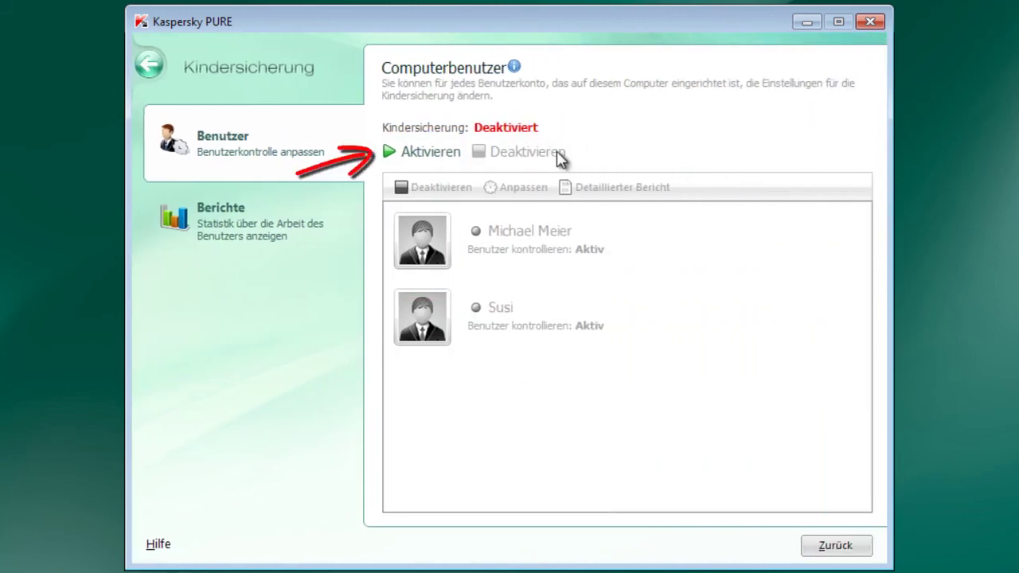
pyautogui.click(435, 156)
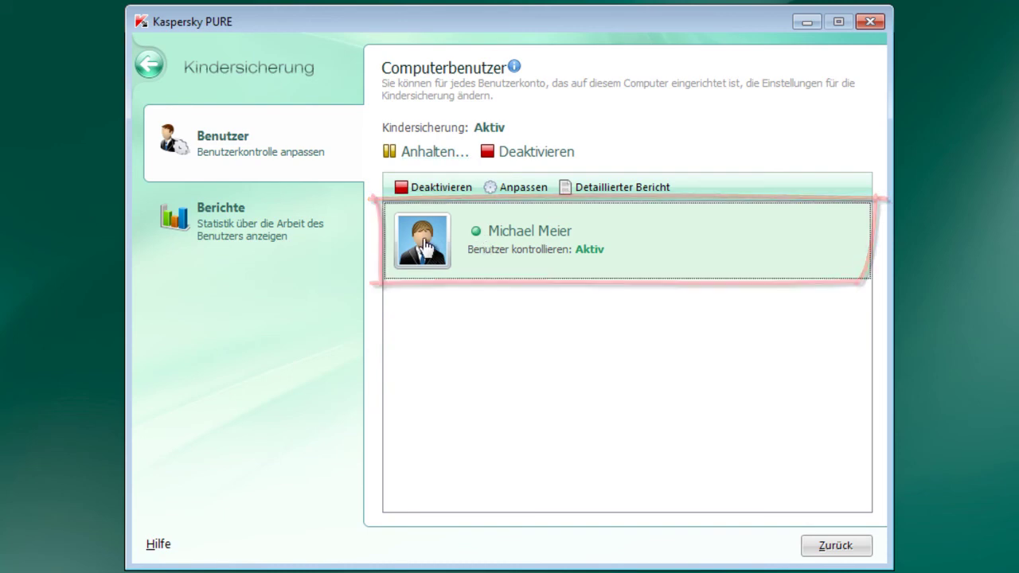
pyautogui.doubleClick(485, 242)
pyautogui.click(240, 185)
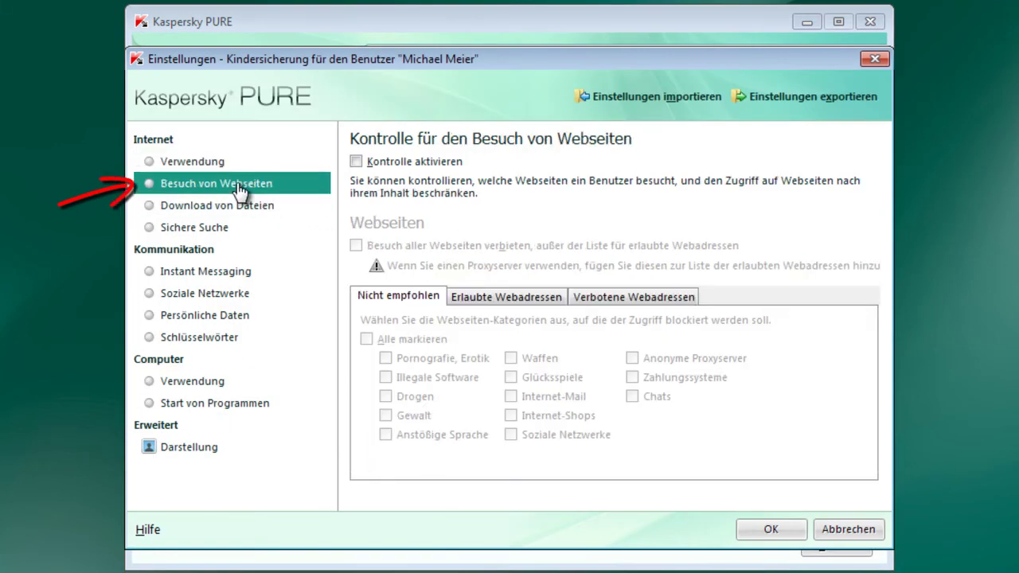
pyautogui.click(357, 163)
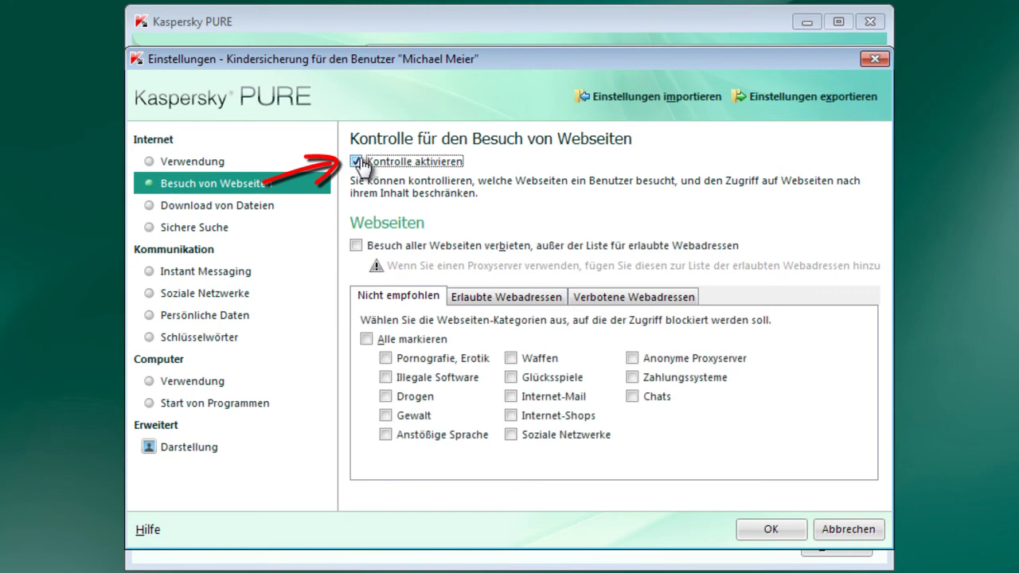
pyautogui.click(478, 247)
pyautogui.click(506, 298)
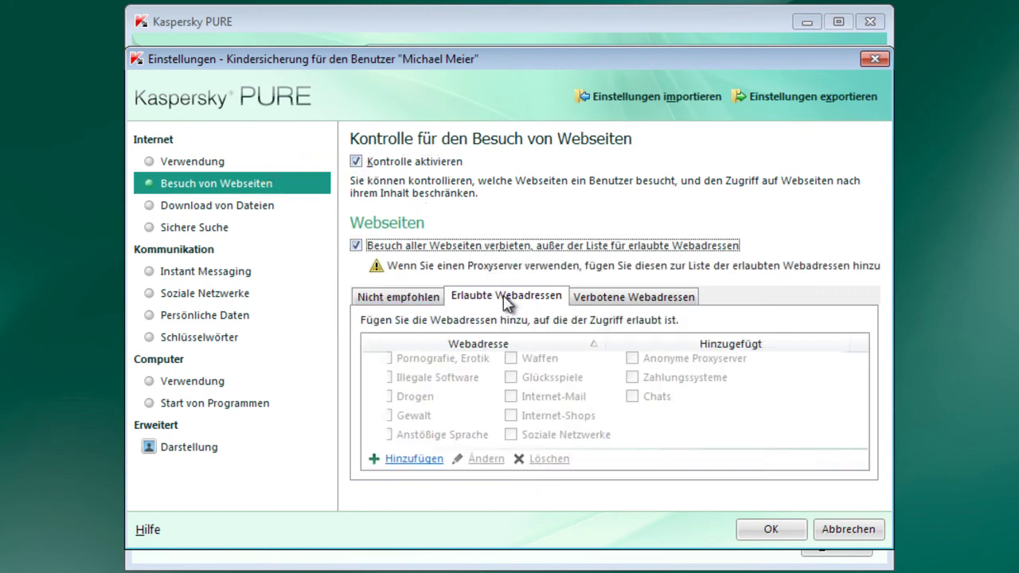
pyautogui.click(425, 461)
pyautogui.write('www.erla')
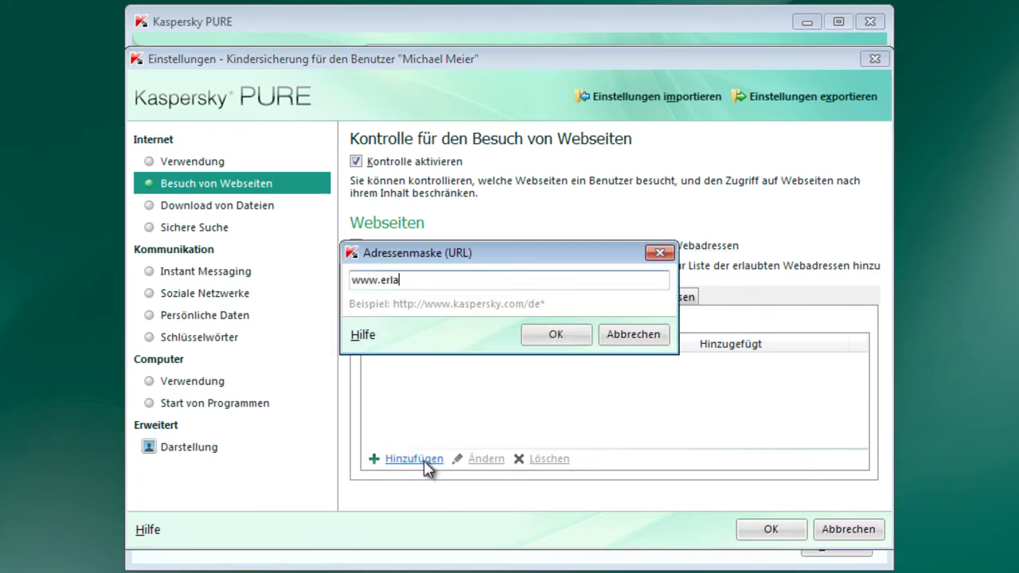
pyautogui.write('ubteadresse.com')
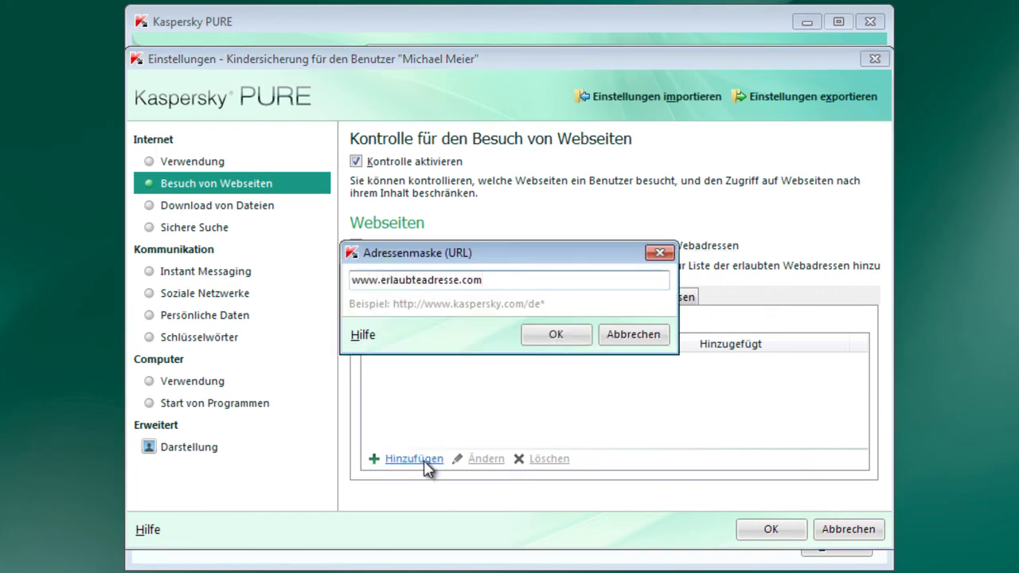
pyautogui.press('Return')
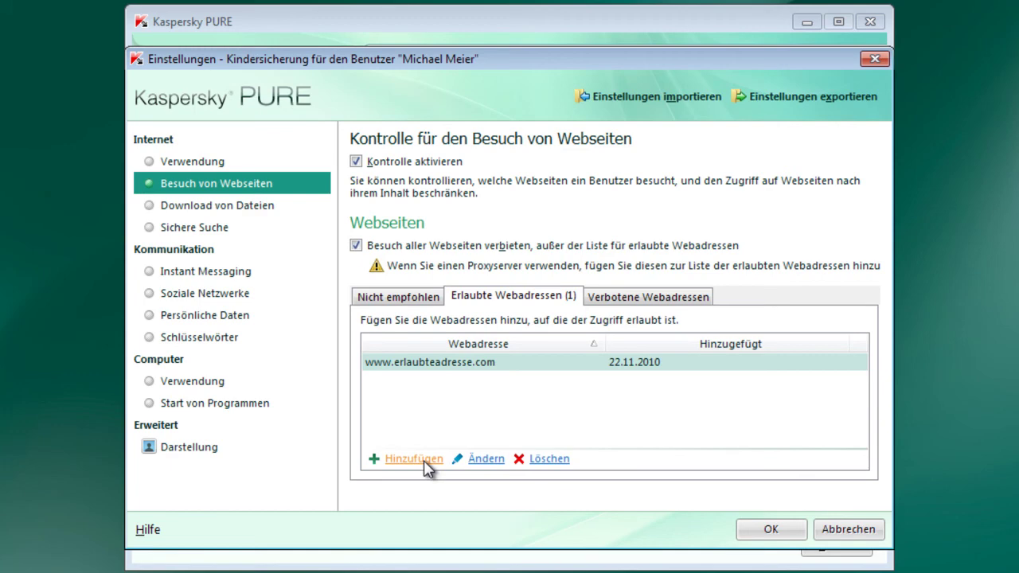
# Turn off the ban on all non-listed websites and block the categories Pornografie, Erotik and Drogen instead
pyautogui.click(356, 247)
pyautogui.click(370, 299)
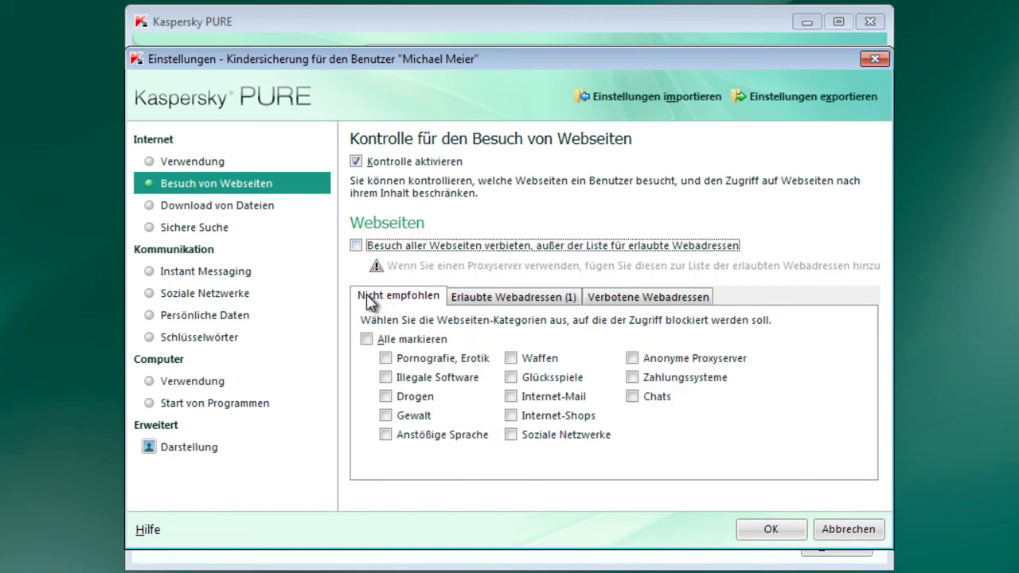
pyautogui.click(386, 360)
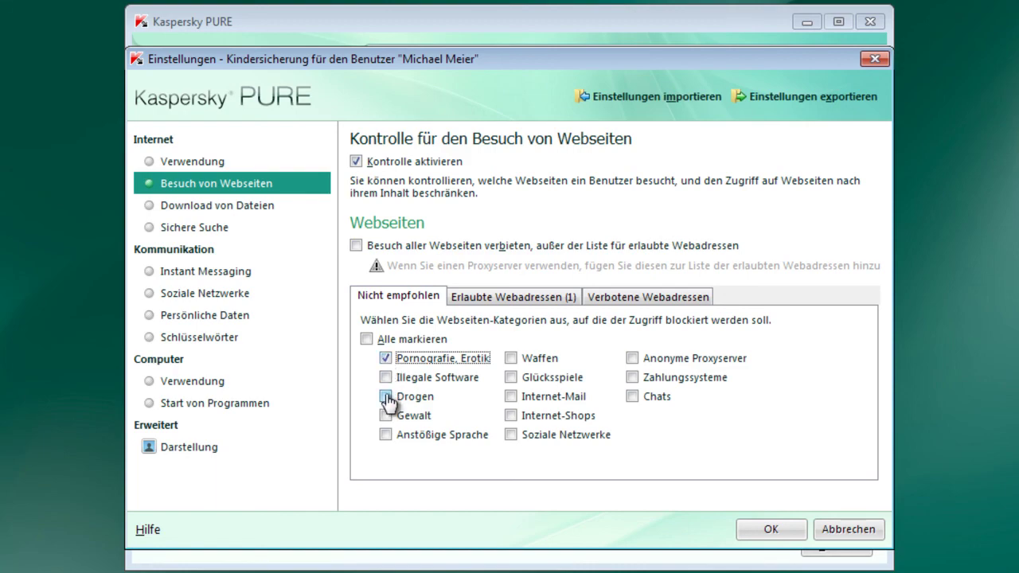
pyautogui.click(387, 398)
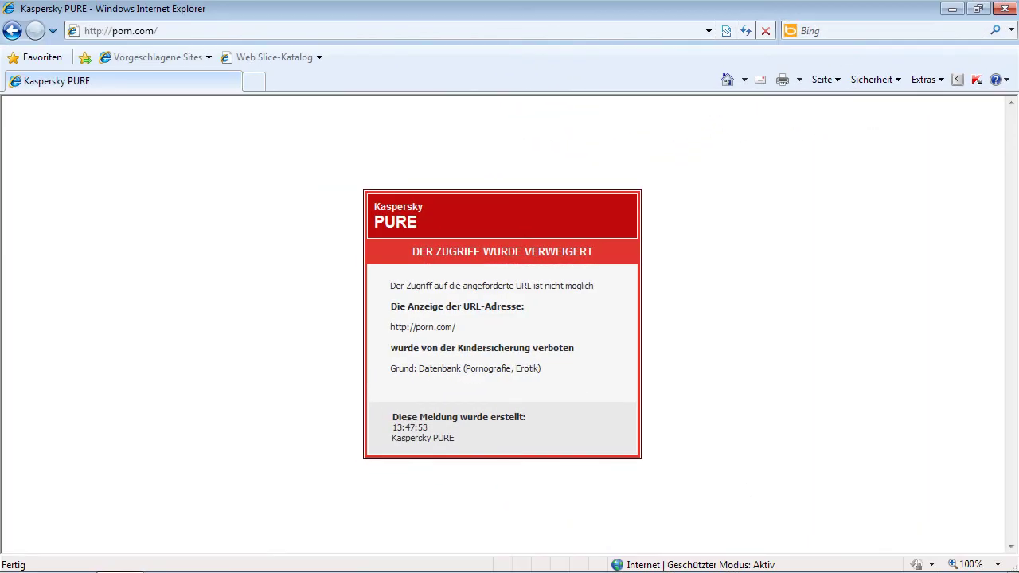